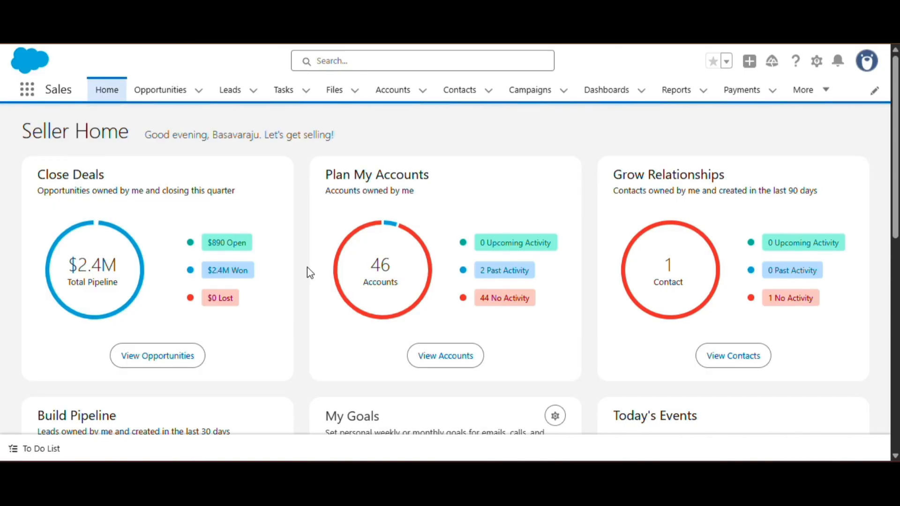
Open the recently viewed payment record and examine how its payment number is formatted.
scroll(309, 272, down, 1)
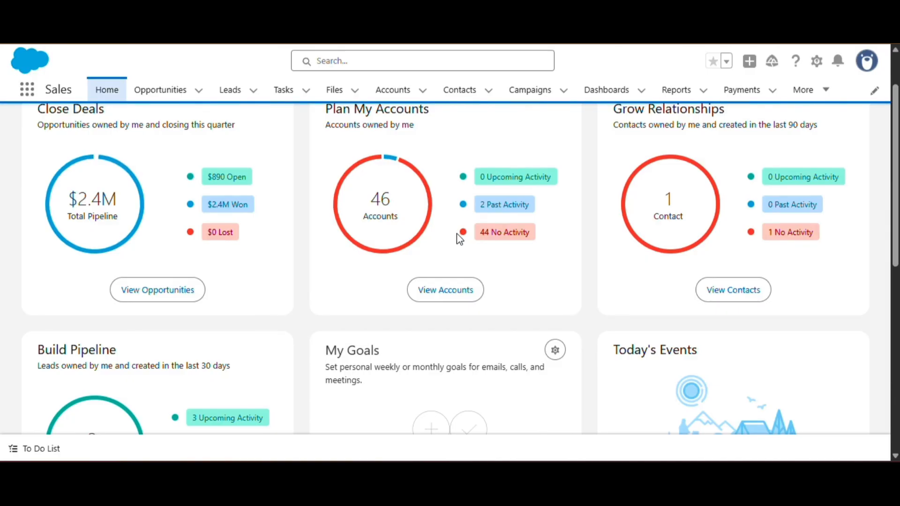
click(740, 92)
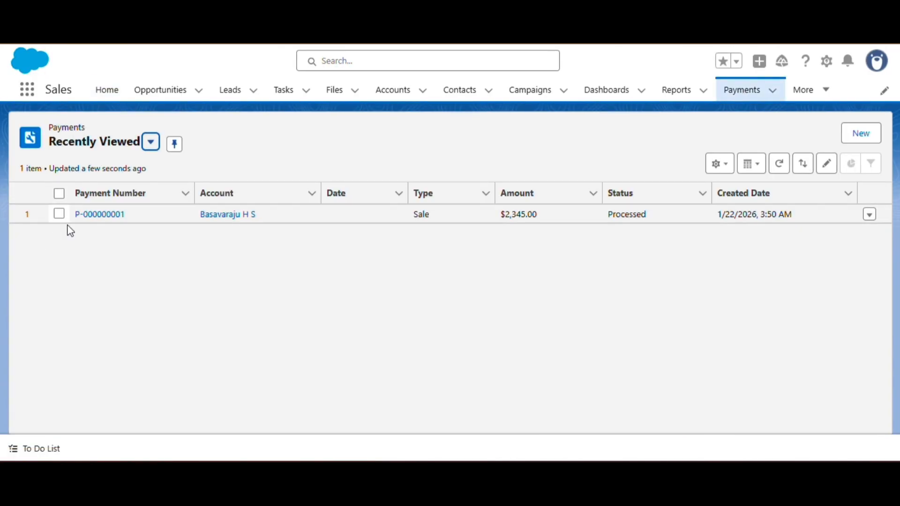
click(90, 217)
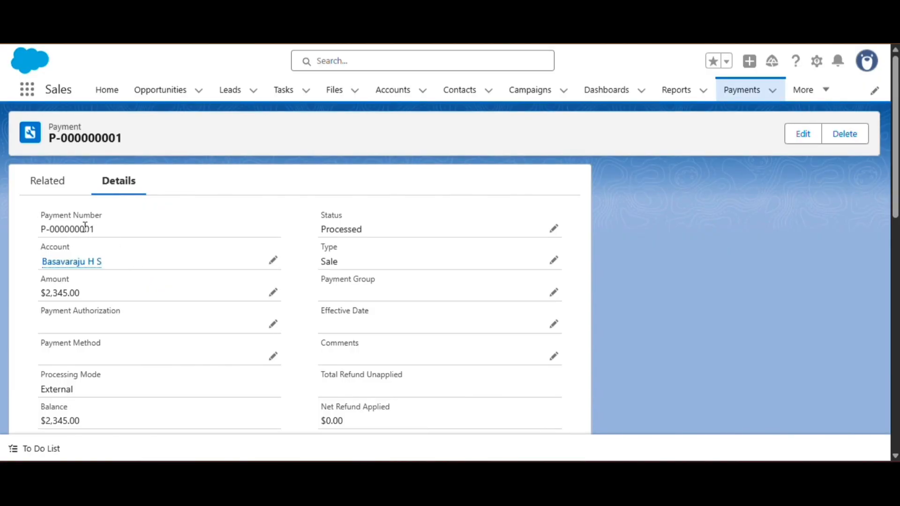
drag(94, 229, 37, 237)
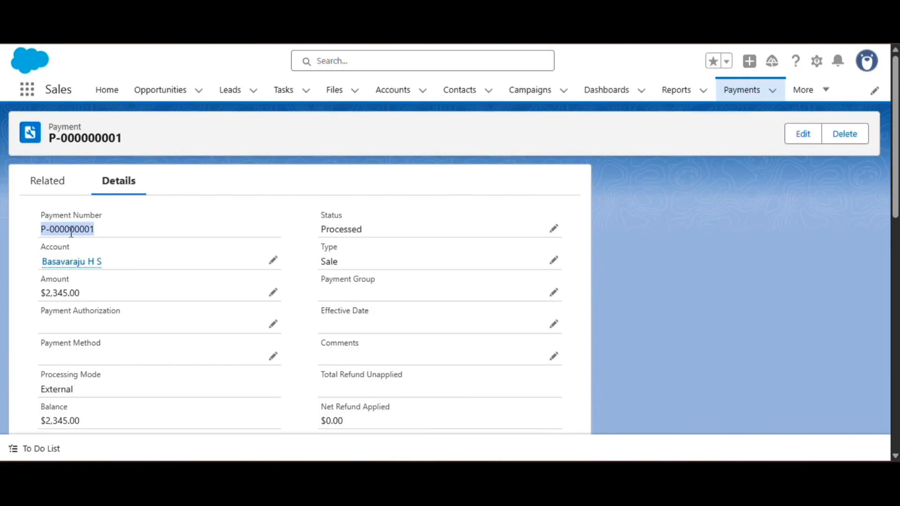
click(99, 230)
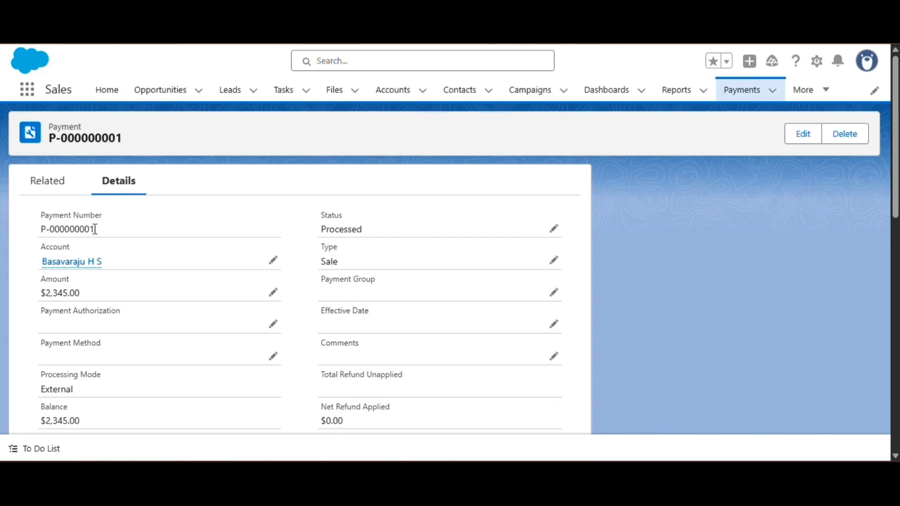
drag(97, 229, 34, 232)
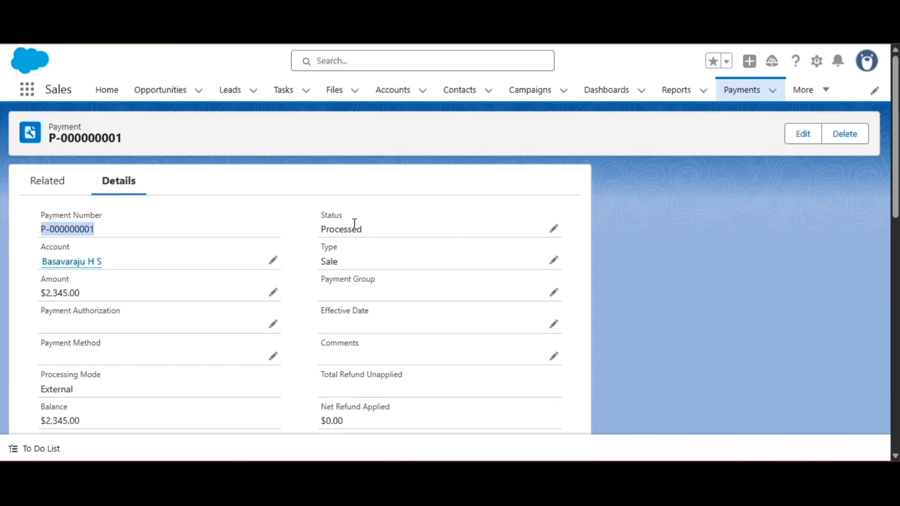
Open the Villas project record and examine its detail fields.
click(798, 92)
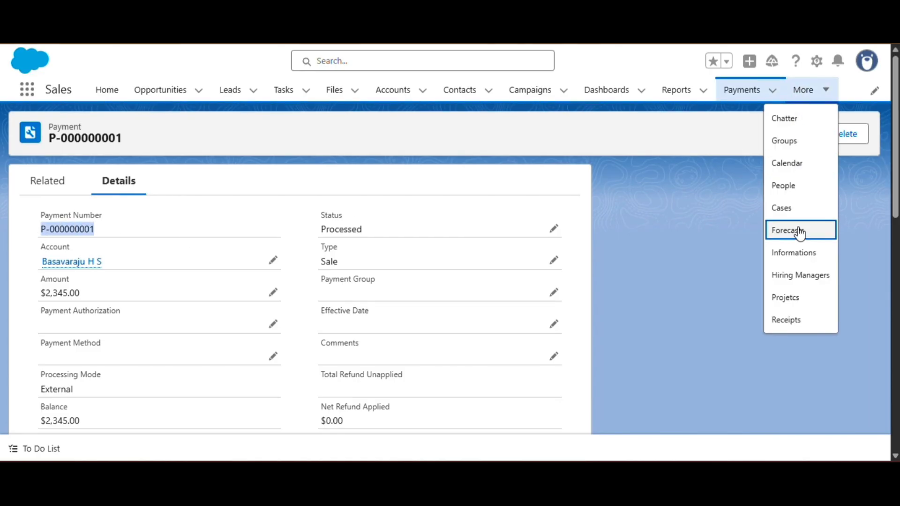
click(787, 300)
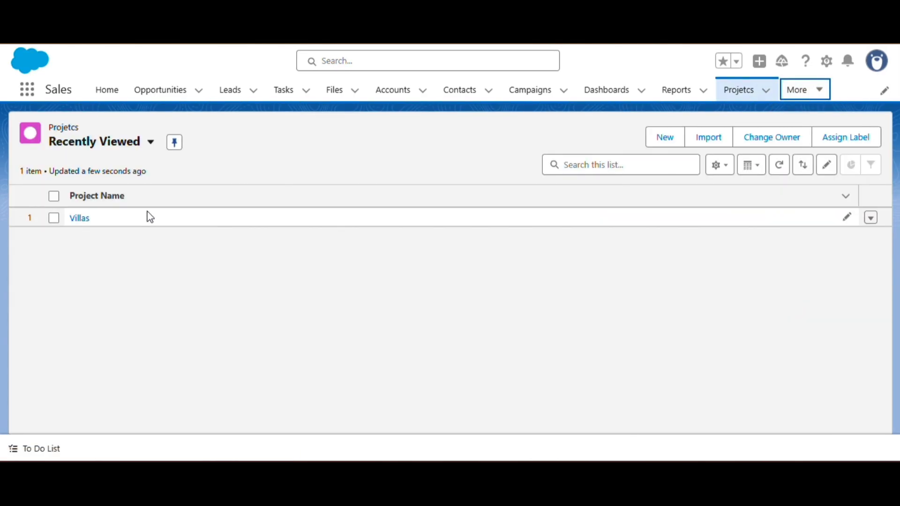
click(77, 219)
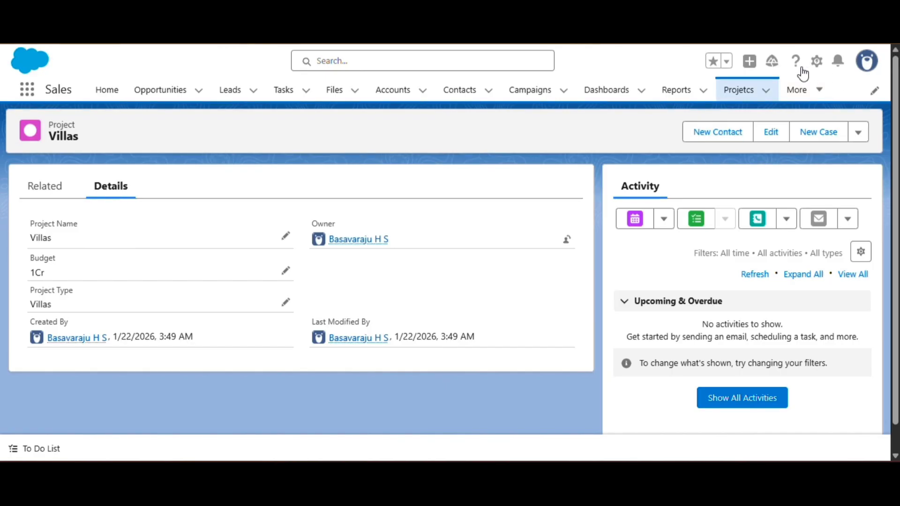
Find the Project custom object in Setup's Object Manager and open its details.
click(819, 61)
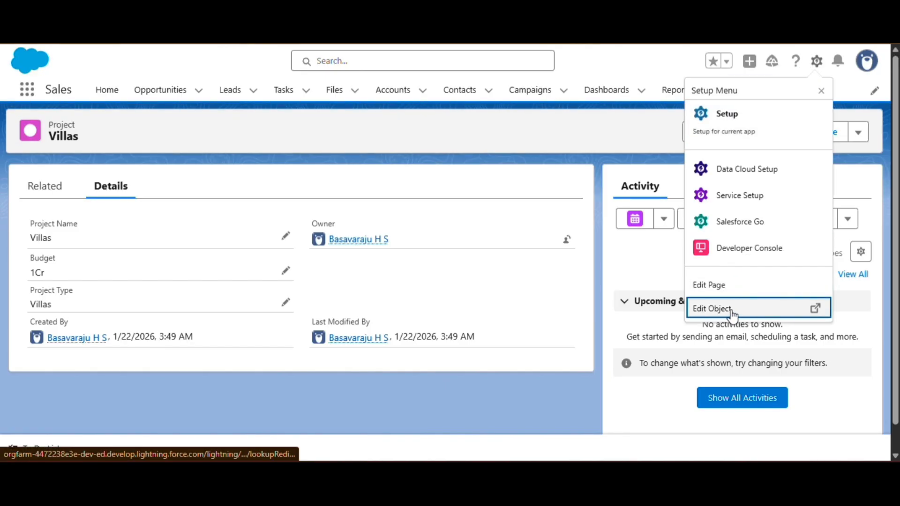
click(710, 117)
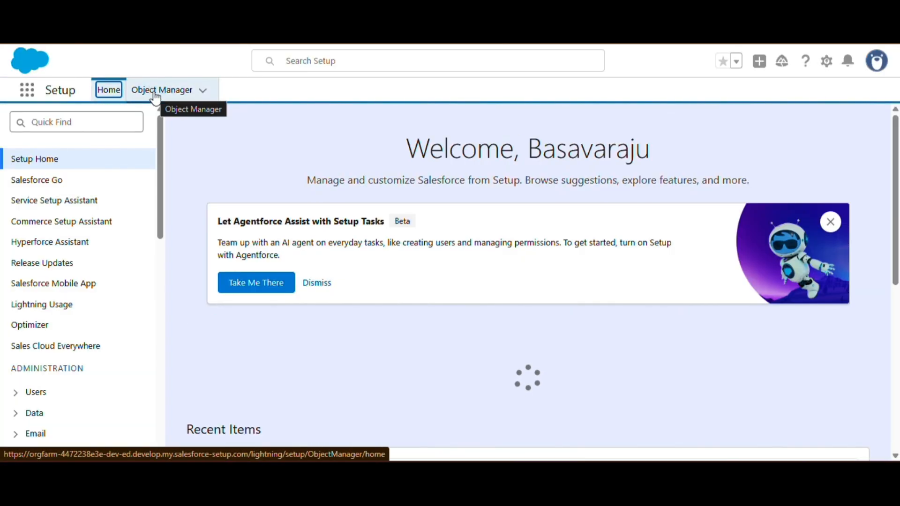
click(155, 97)
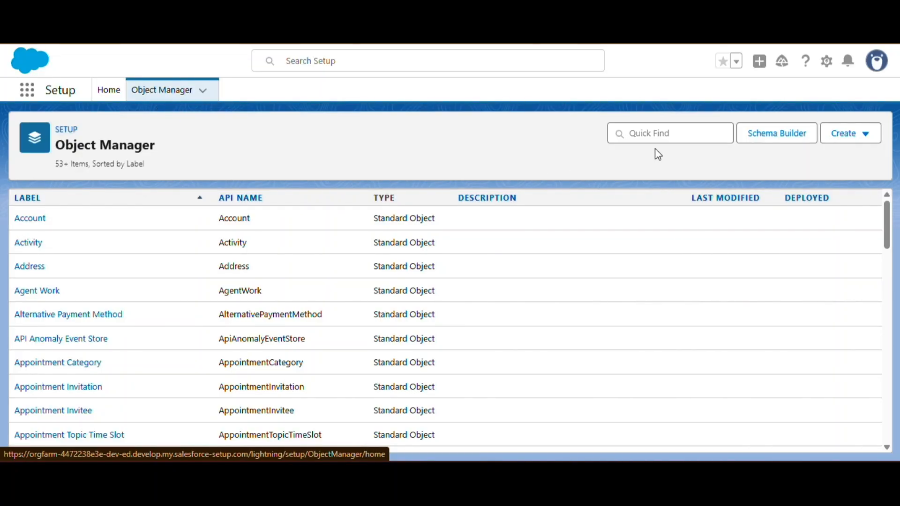
click(655, 134)
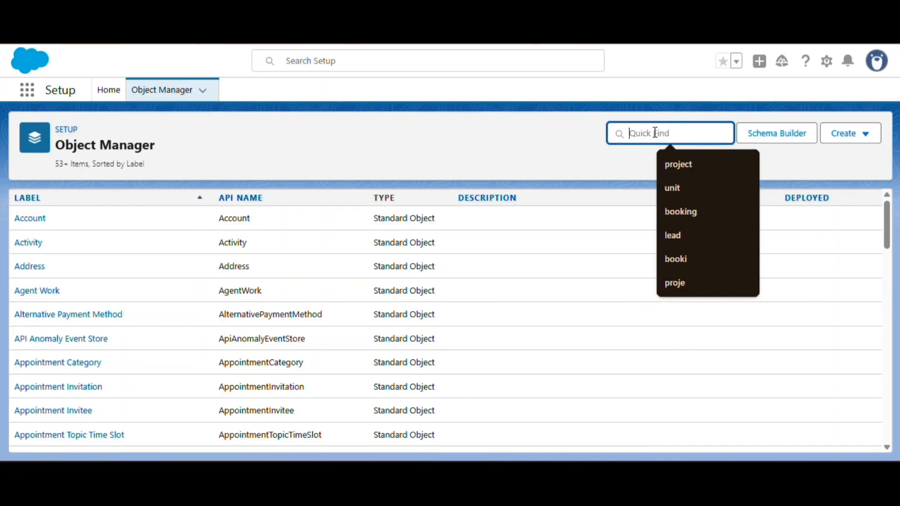
text(P)
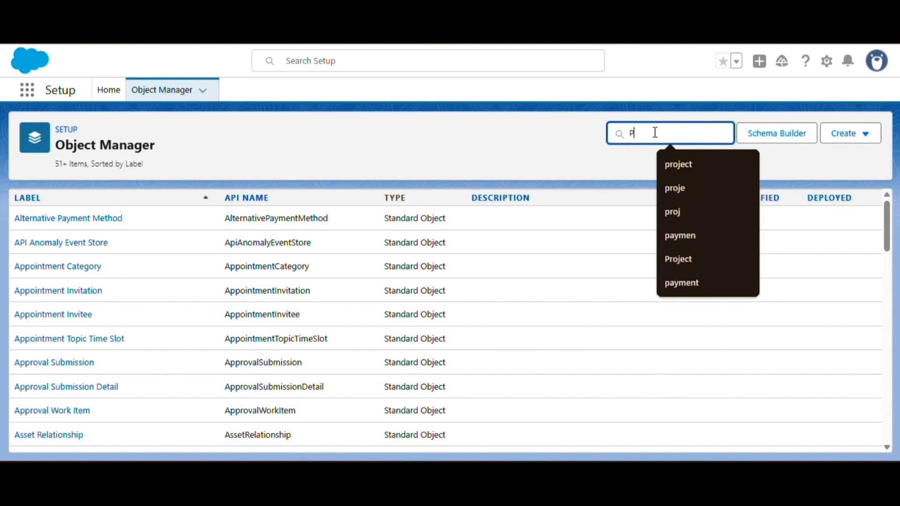
text(roje)
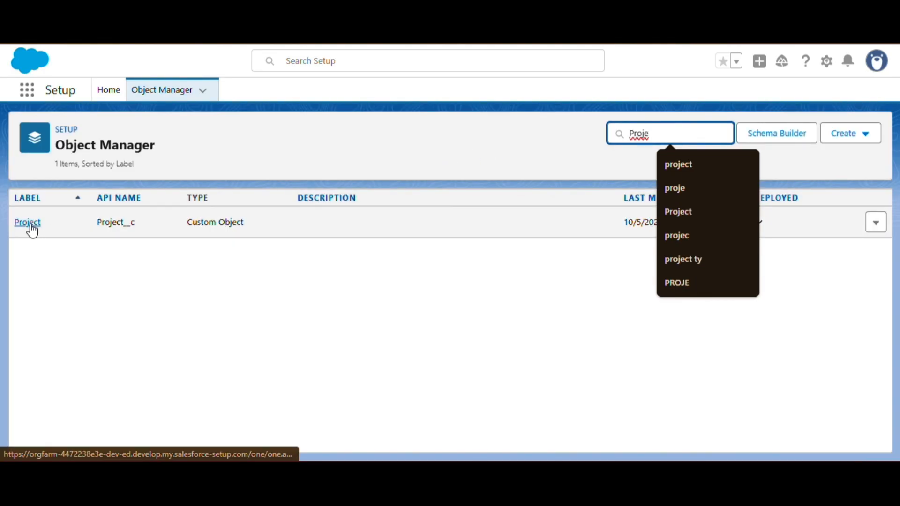
click(28, 223)
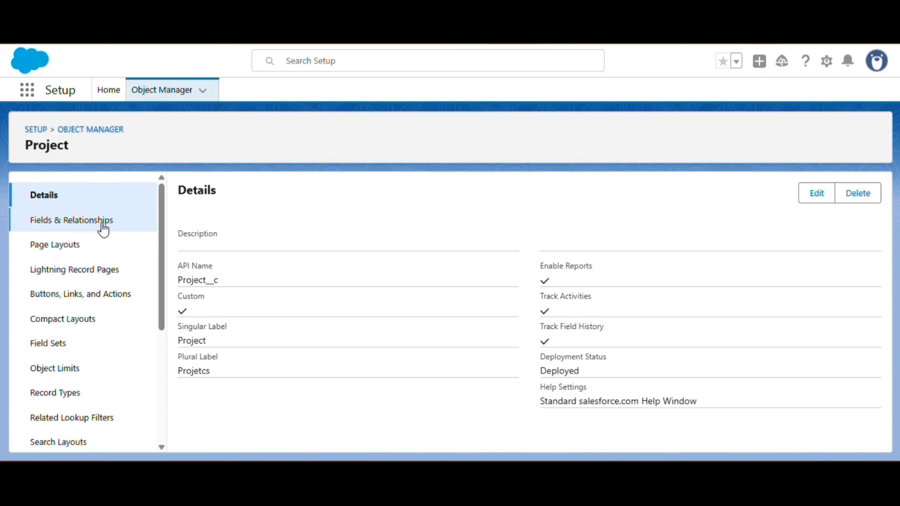
drag(230, 286, 175, 286)
click(237, 232)
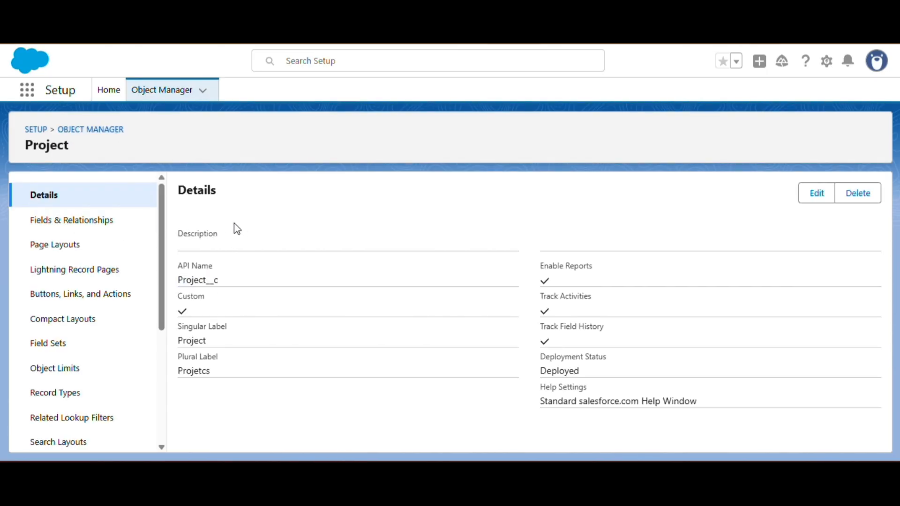
Start a new custom field on the Project object with Auto Number as its data type.
click(84, 226)
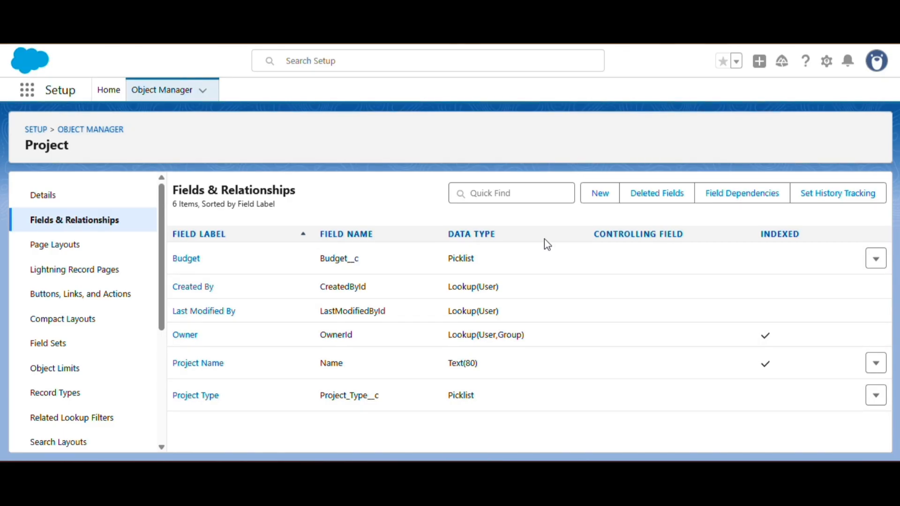
click(598, 194)
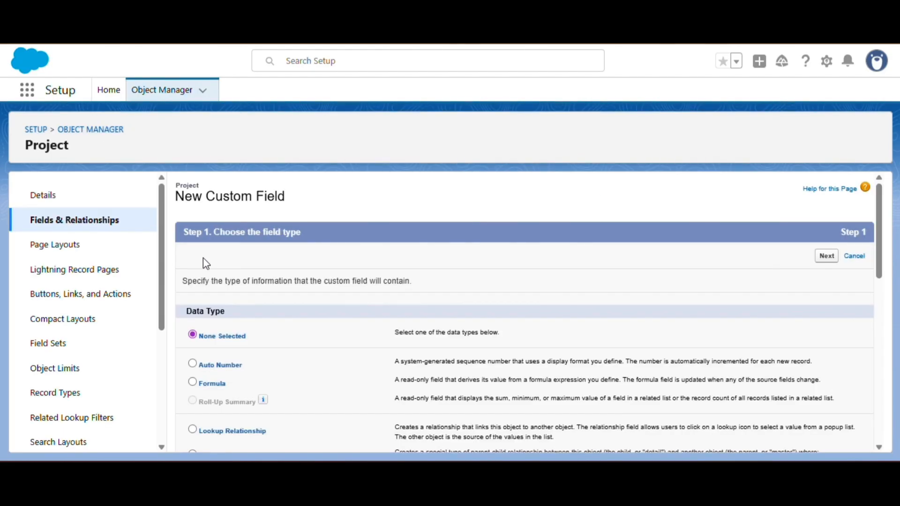
scroll(230, 331, down, 3)
click(192, 202)
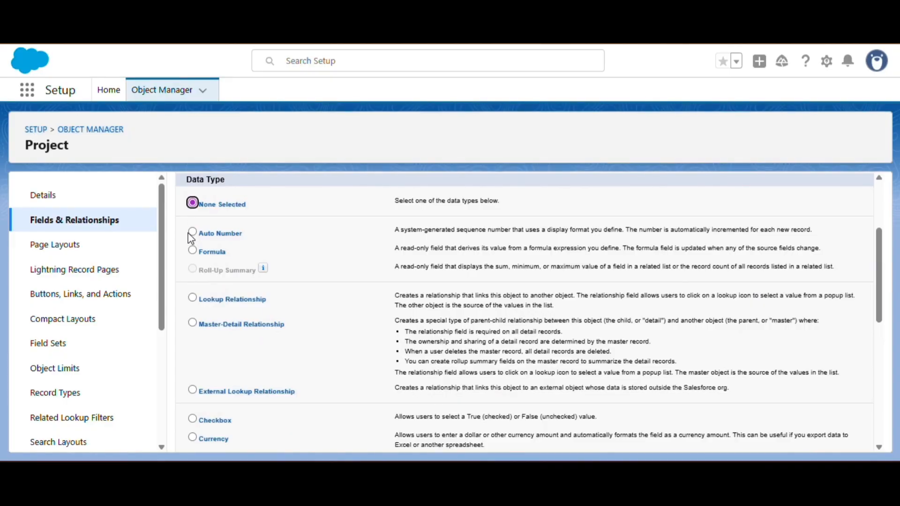
click(192, 232)
drag(393, 231, 823, 239)
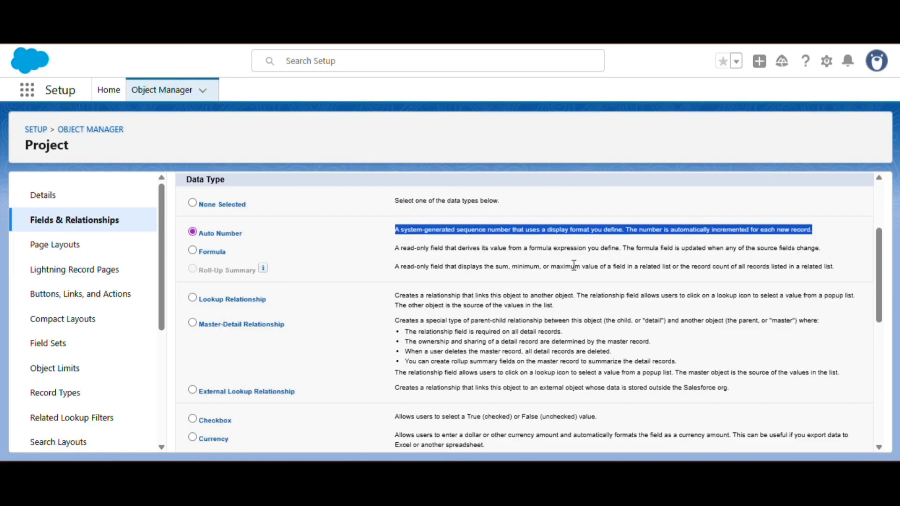
scroll(572, 253, down, 7)
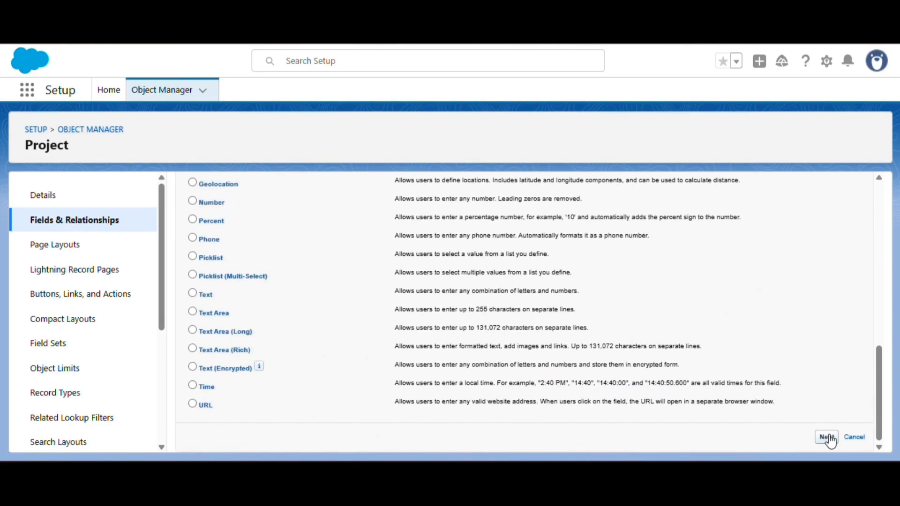
click(828, 439)
Set the new auto number field's label to Project Number.
click(368, 283)
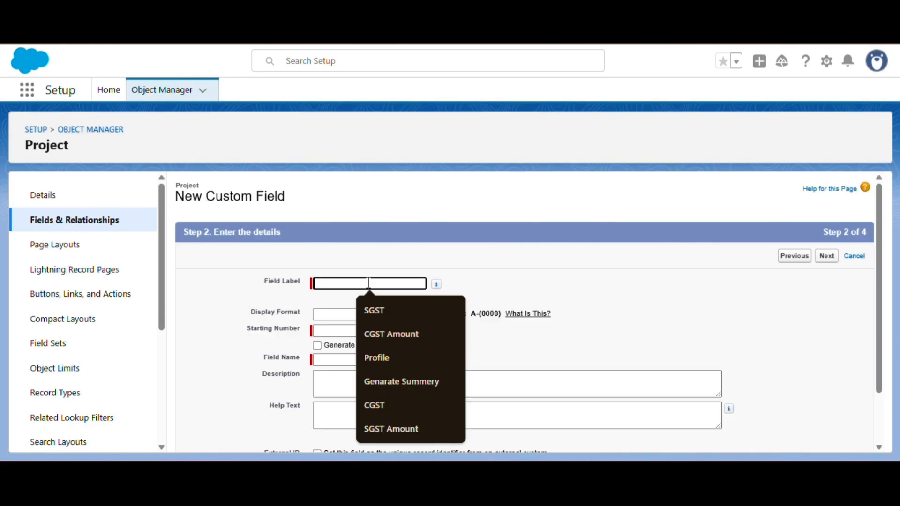
text(Pr)
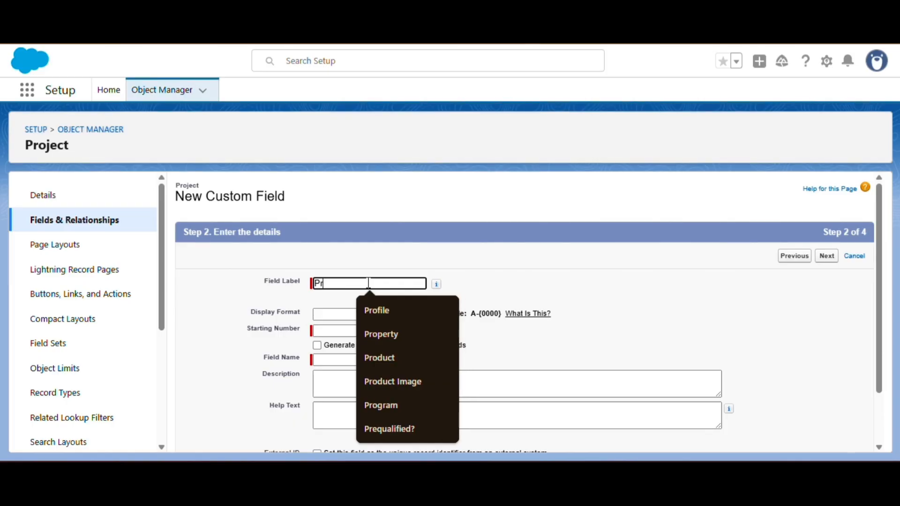
text(jec)
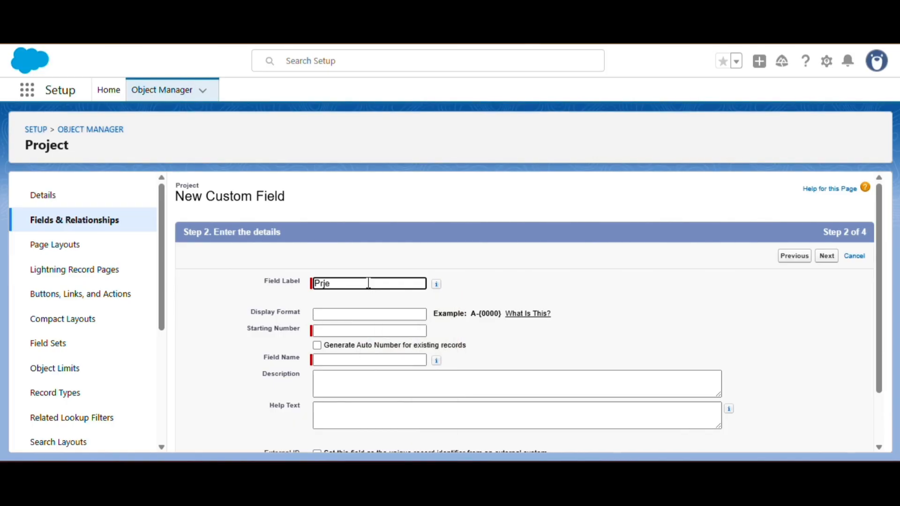
key(BackSpace)
key(BackSpace)
key(BackSpace)
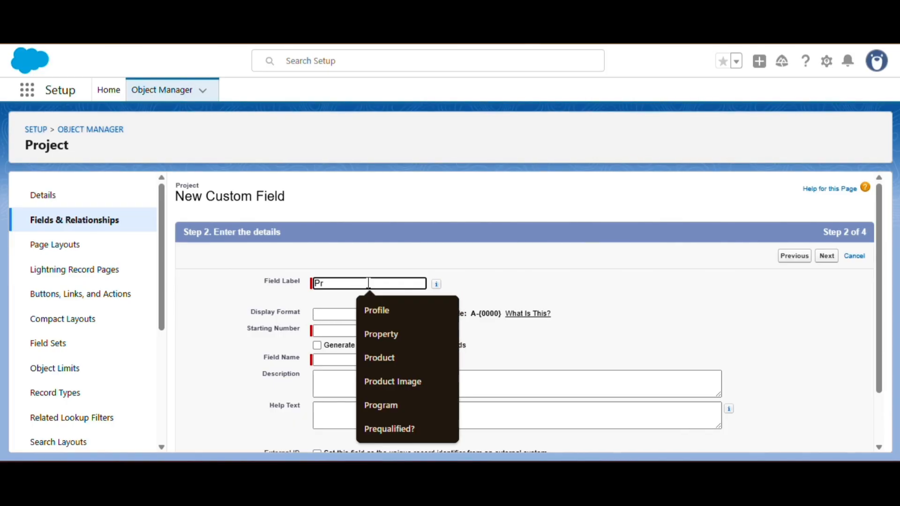
text(oject Nu)
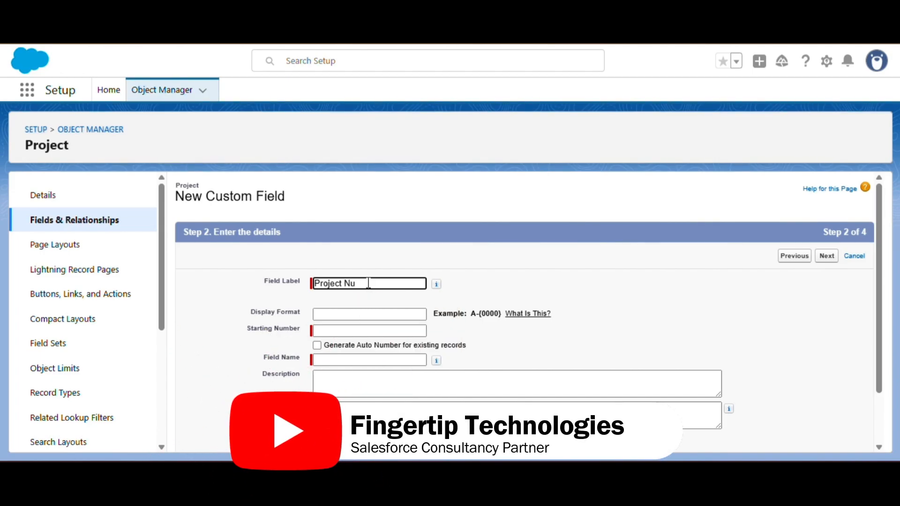
text(mber)
scroll(369, 262, down, 1)
click(369, 251)
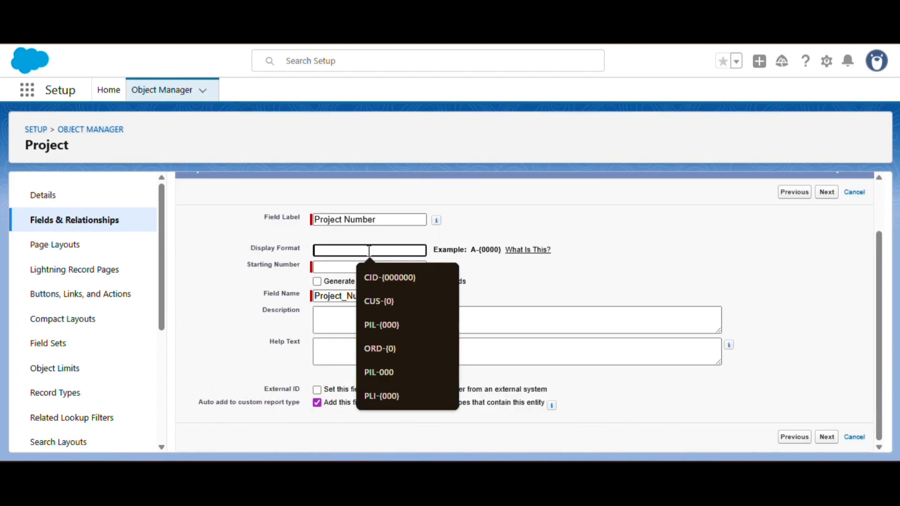
drag(248, 249, 302, 252)
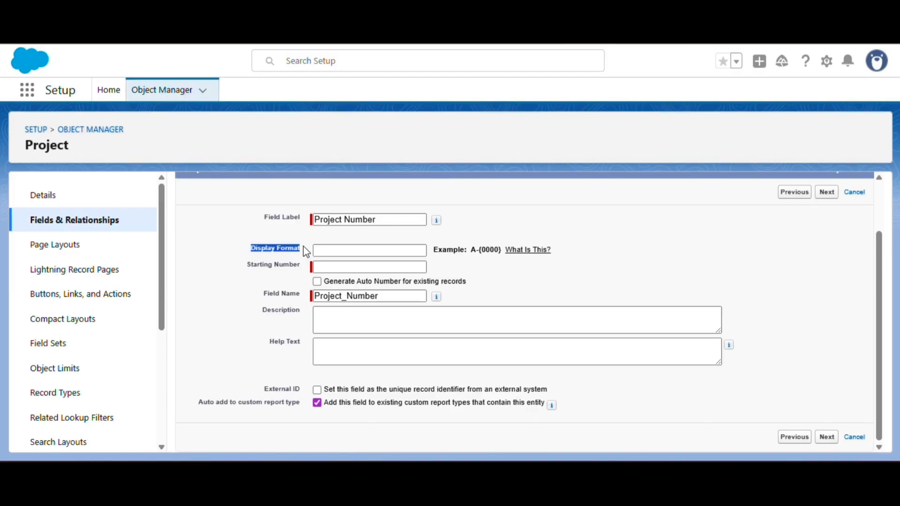
click(337, 250)
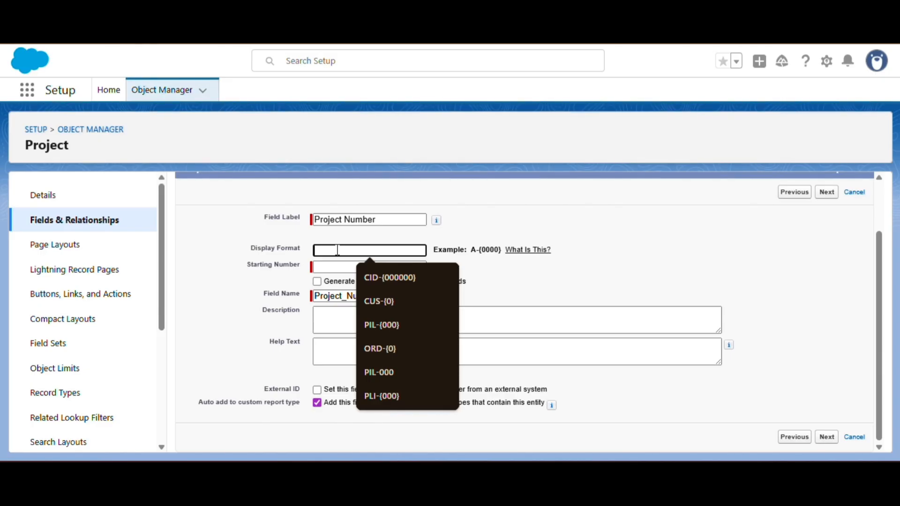
text(Pay)
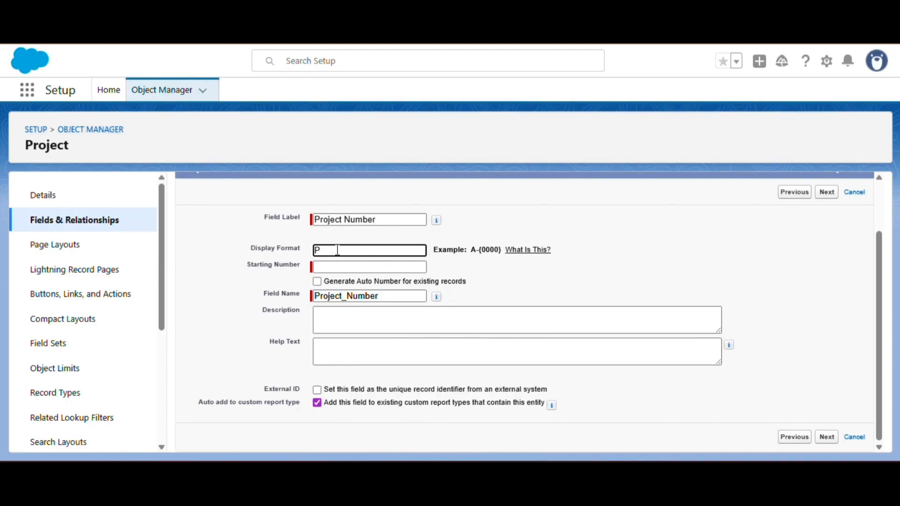
text(AY-{00)
click(336, 252)
key(BackSpace)
key(BackSpace)
key(BackSpace)
key(BackSpace)
text(-INV)
key(BackSpace)
key(BackSpace)
key(BackSpace)
text(REC)
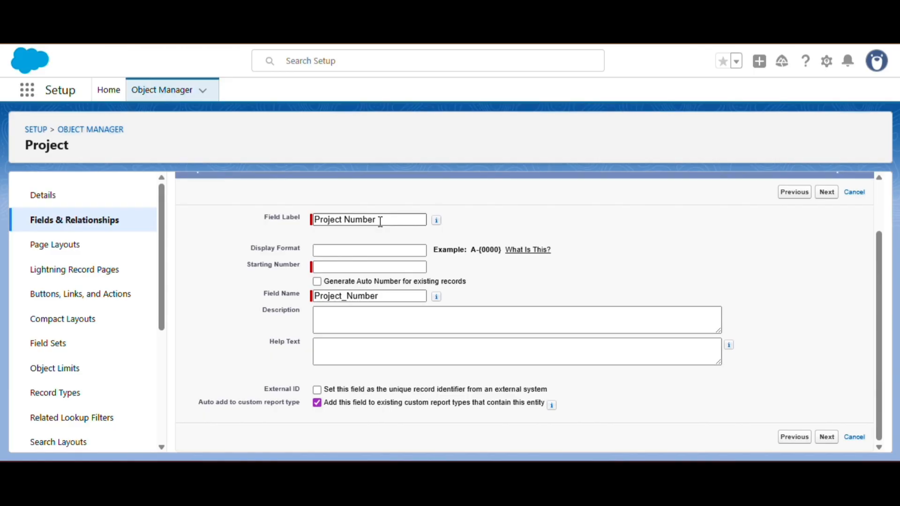
Set the Project Number field's display format to PRJ-{0}.
click(347, 251)
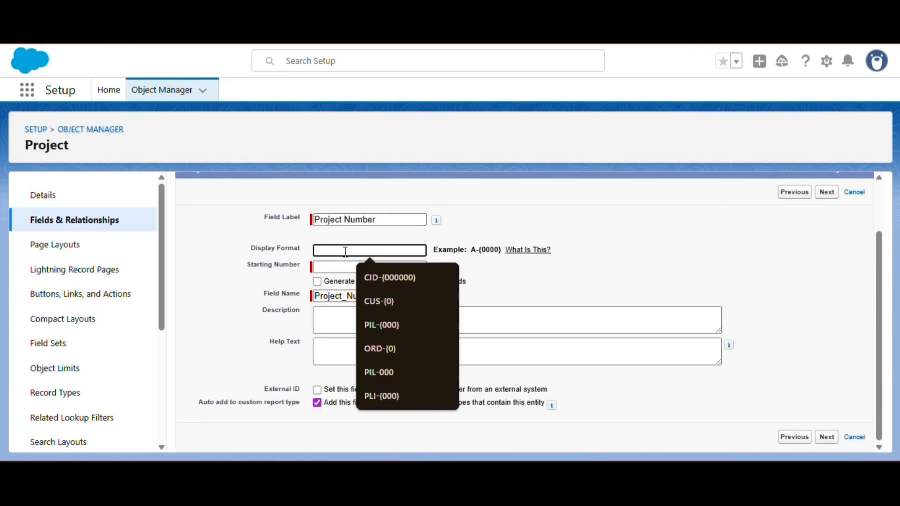
drag(434, 251, 485, 251)
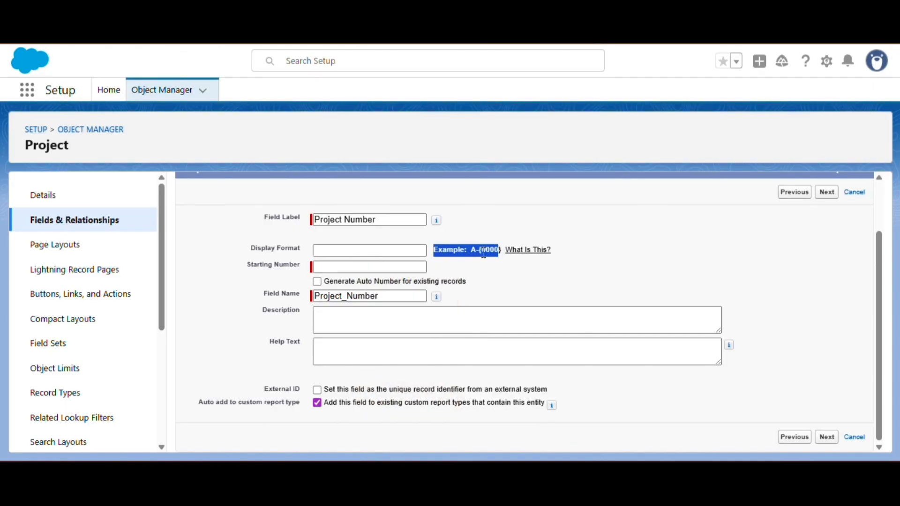
click(320, 250)
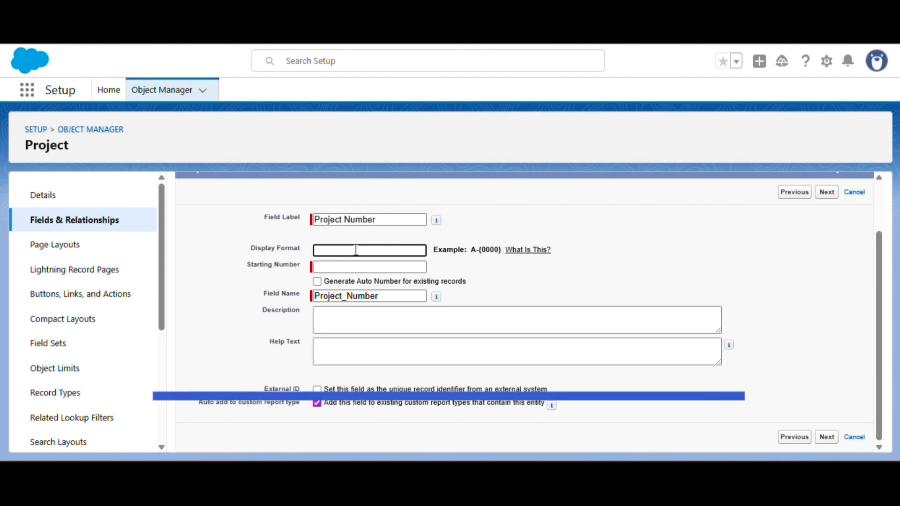
text(P)
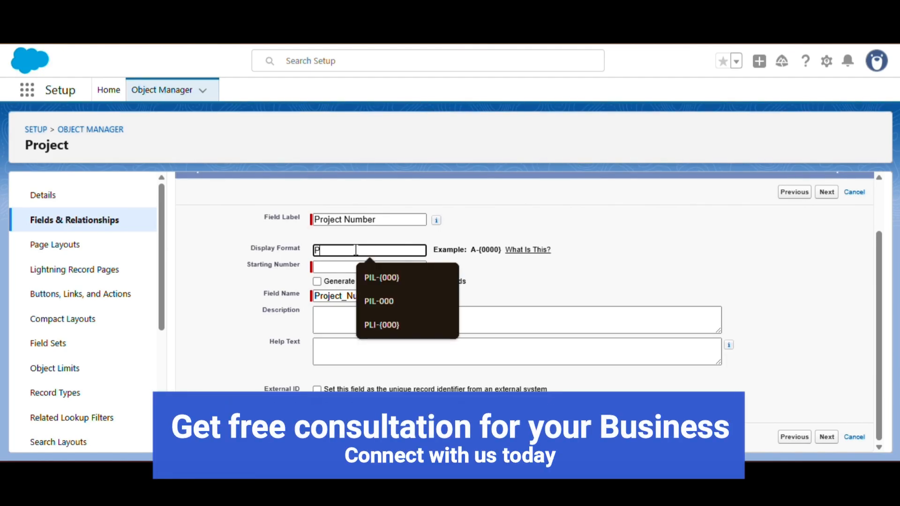
text(RJ-{0)
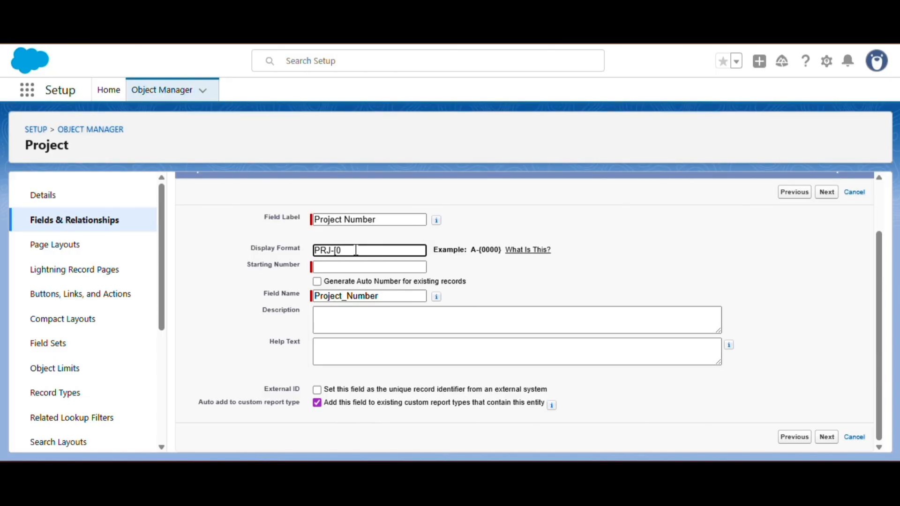
key(BackSpace)
text(0})
Set the starting number to 1, enable auto number generation for existing records, and continue to field-level security.
click(349, 268)
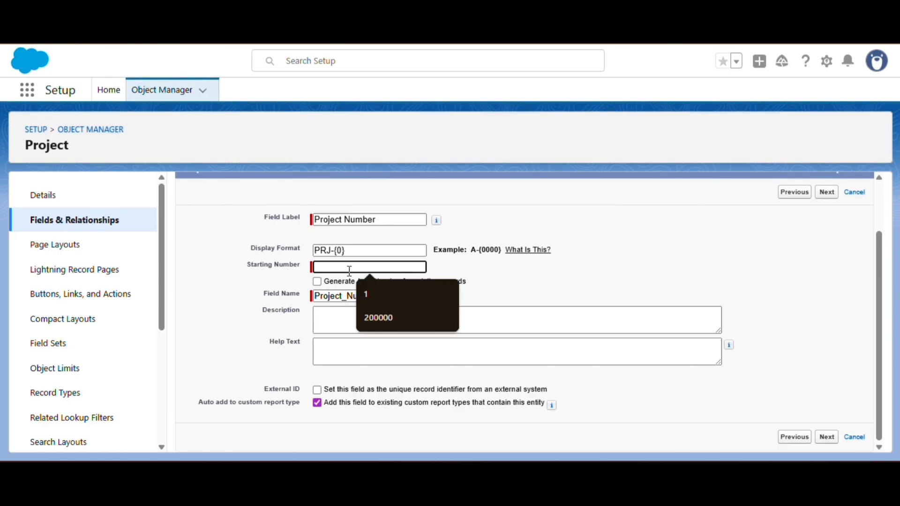
click(363, 288)
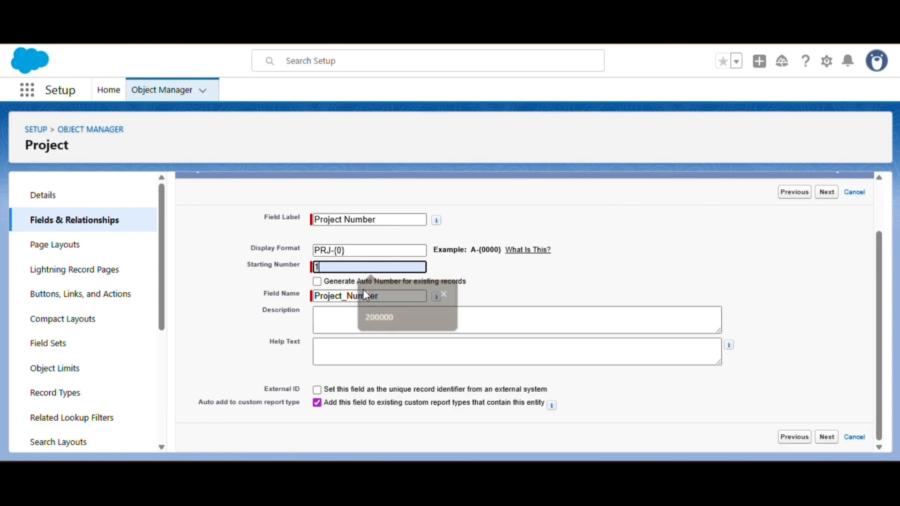
click(317, 281)
click(335, 327)
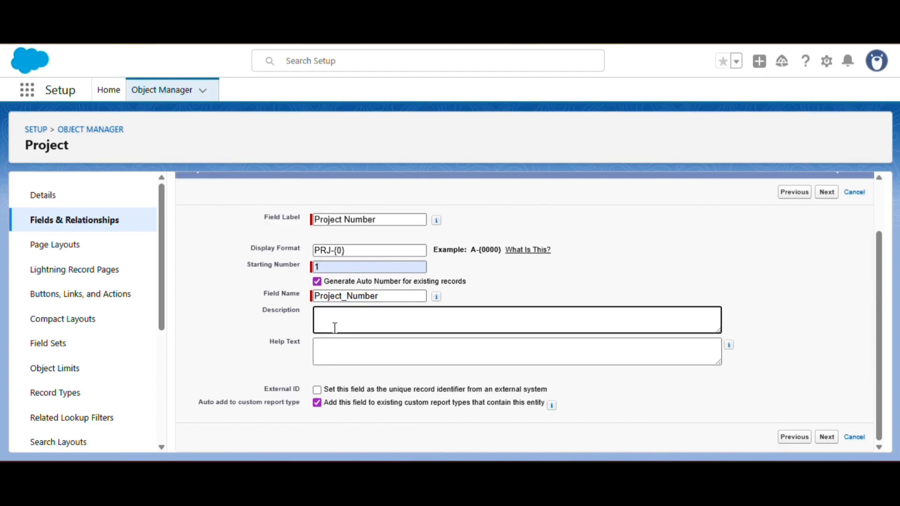
click(832, 440)
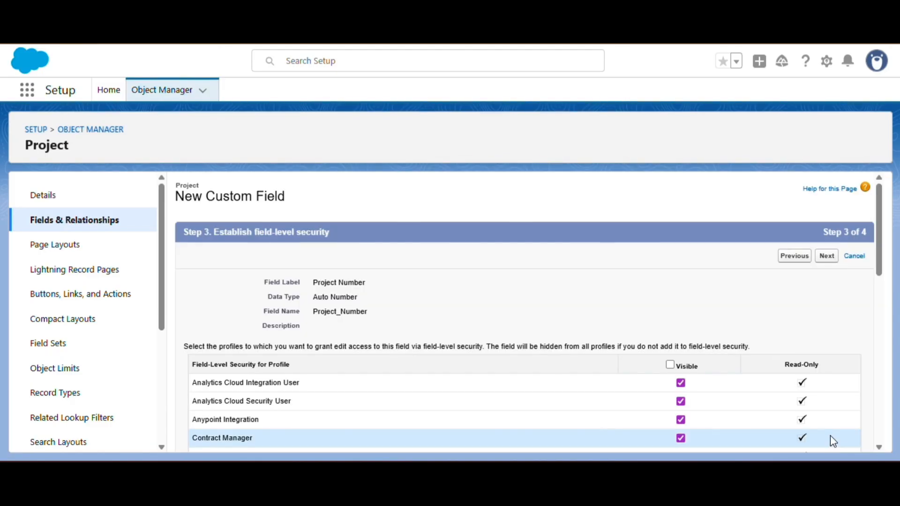
Make the field visible to all profiles and save it on Project Layout, accepting auto number generation for existing records.
click(669, 365)
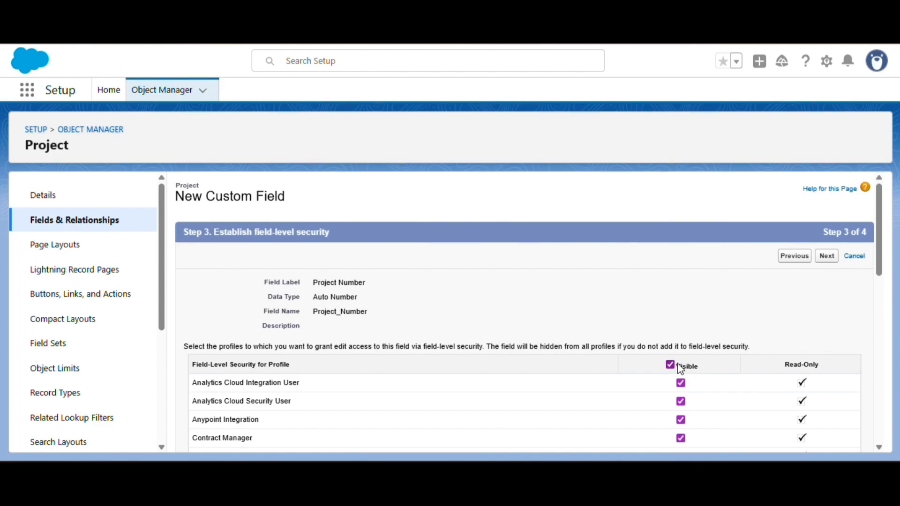
click(827, 260)
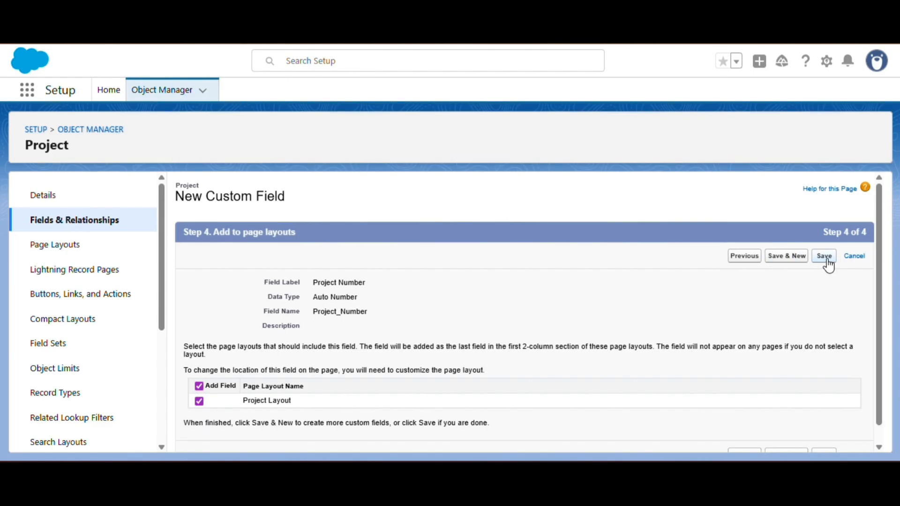
click(825, 258)
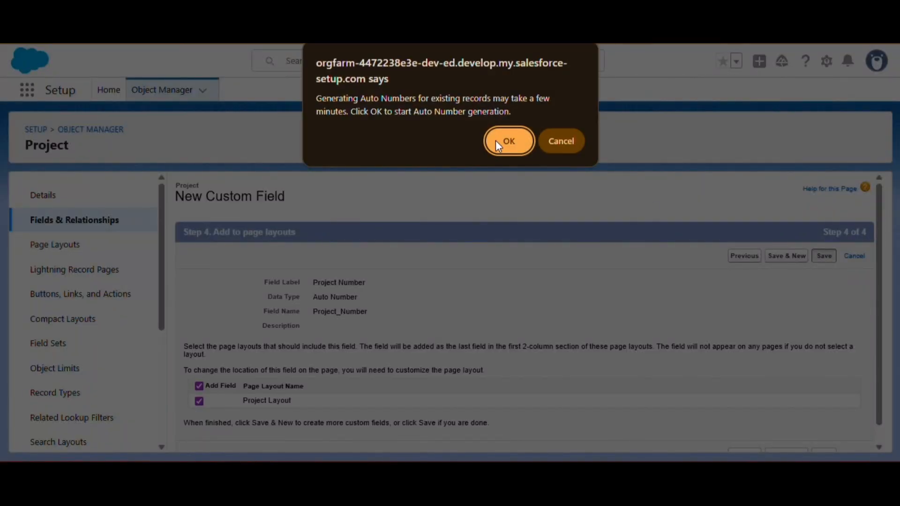
click(512, 137)
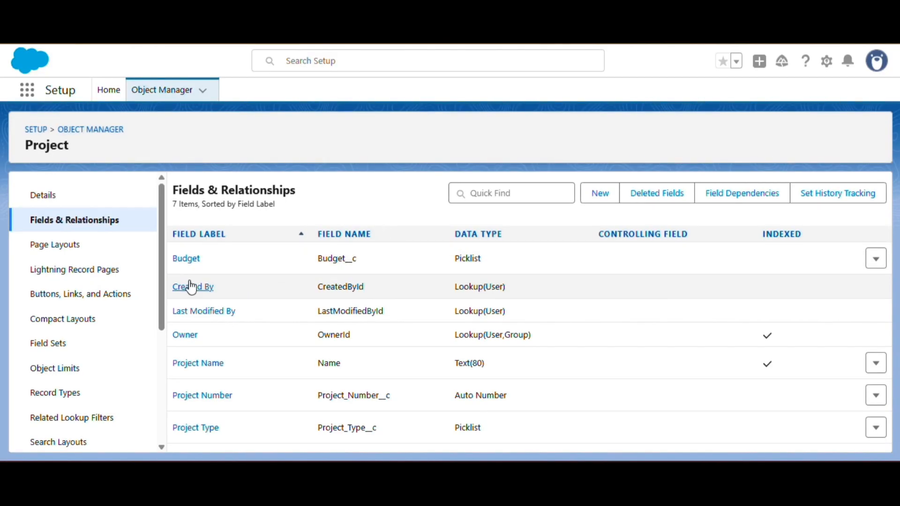
Move Project Number above Project Name in the Information section of the Project page layout and save the layout.
click(48, 244)
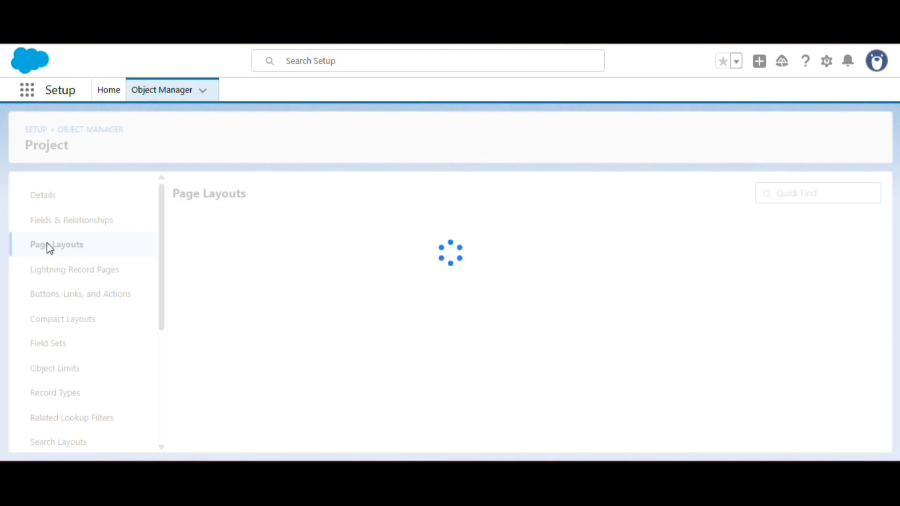
click(182, 260)
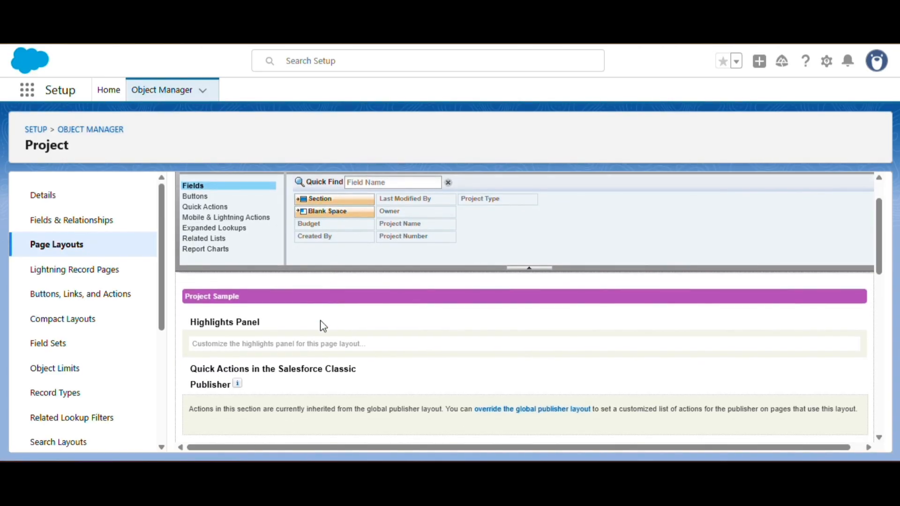
scroll(318, 338, down, 3)
scroll(311, 348, down, 3)
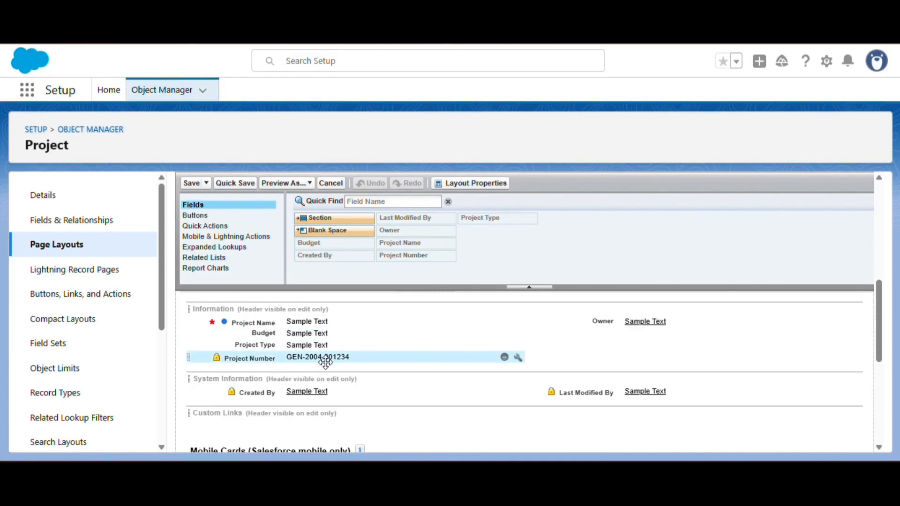
drag(324, 357, 288, 321)
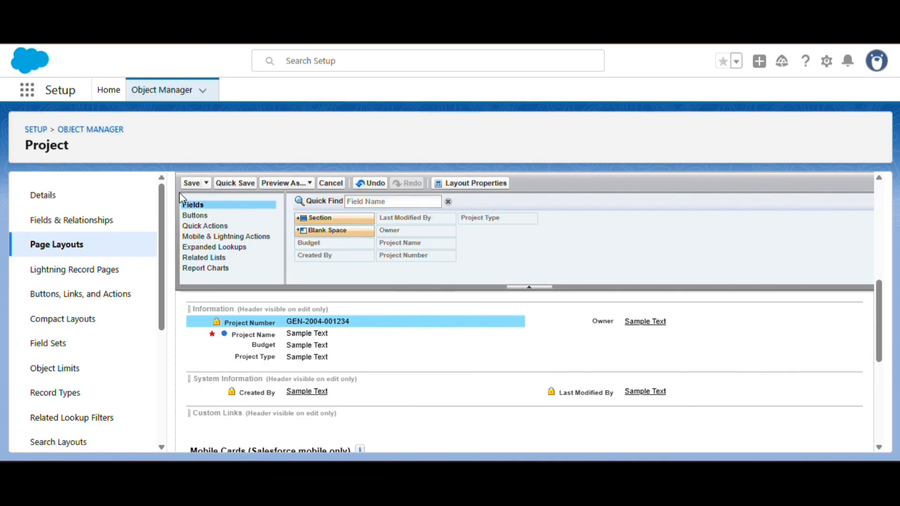
click(229, 185)
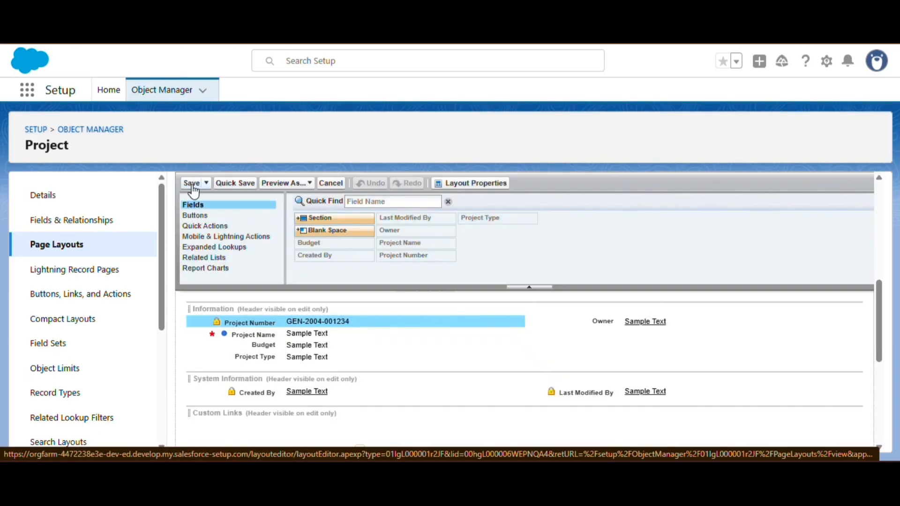
click(193, 184)
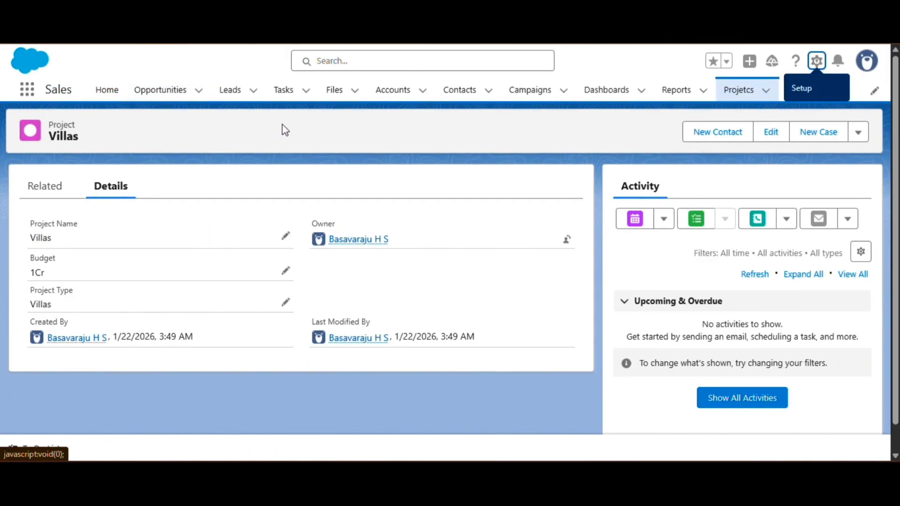
Reload the Villas project record page with the browser's developer tools open and close the tools.
right_click(282, 126)
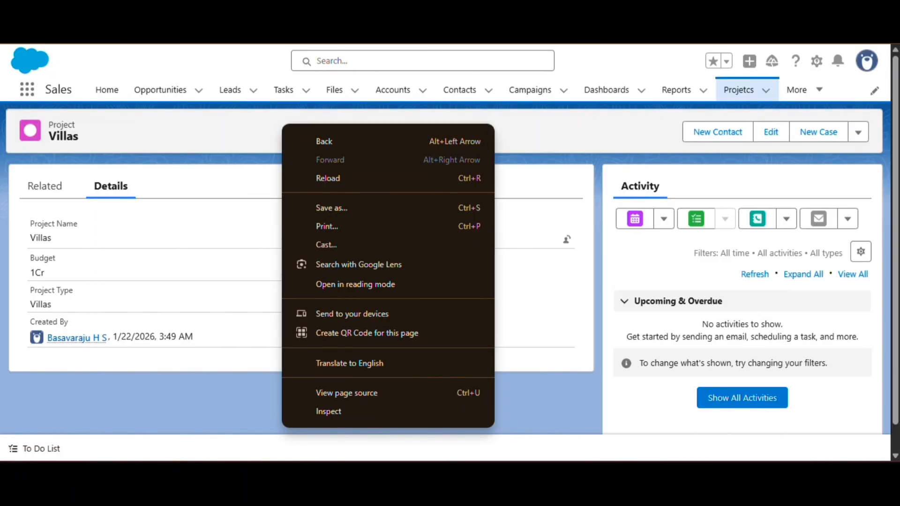
click(325, 411)
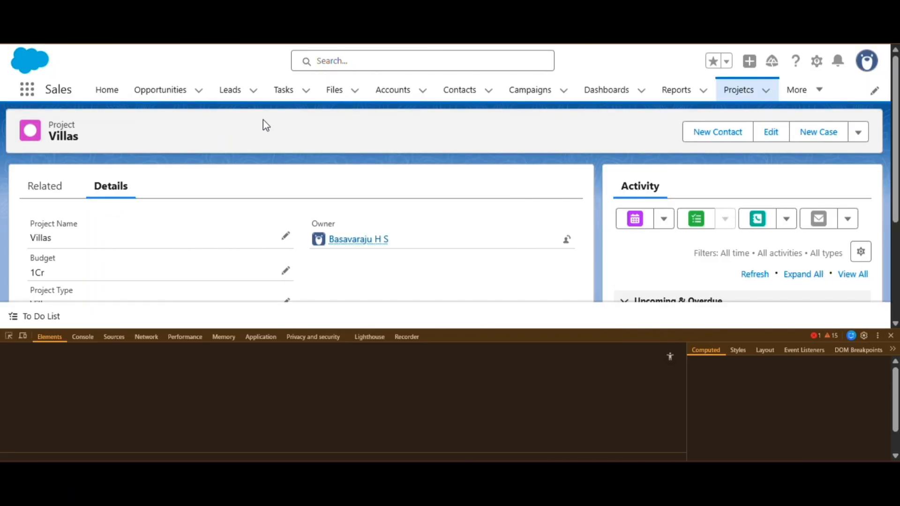
right_click(57, 35)
click(74, 92)
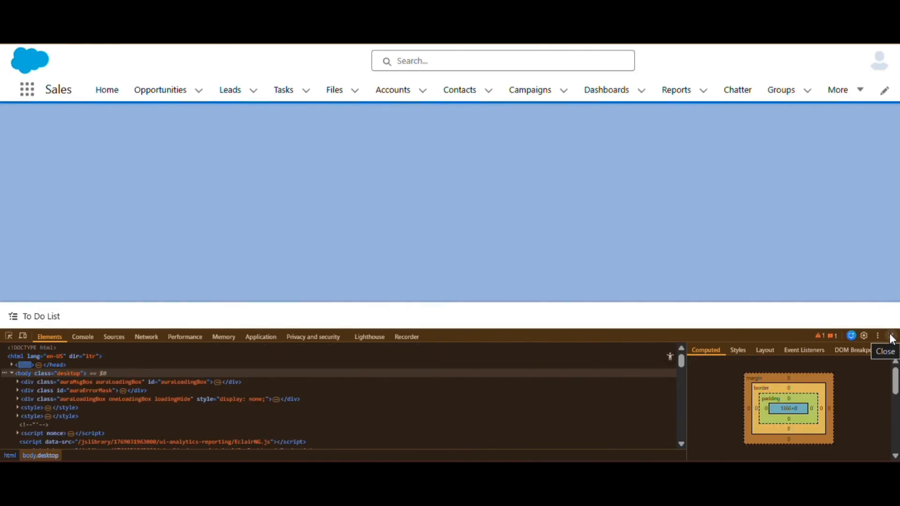
click(890, 337)
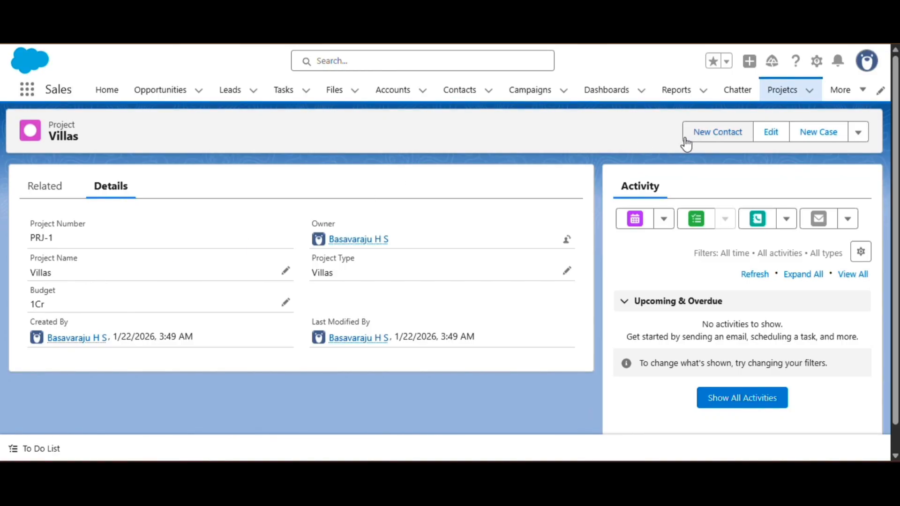
Start a new Project record and name it Apartments.
click(775, 95)
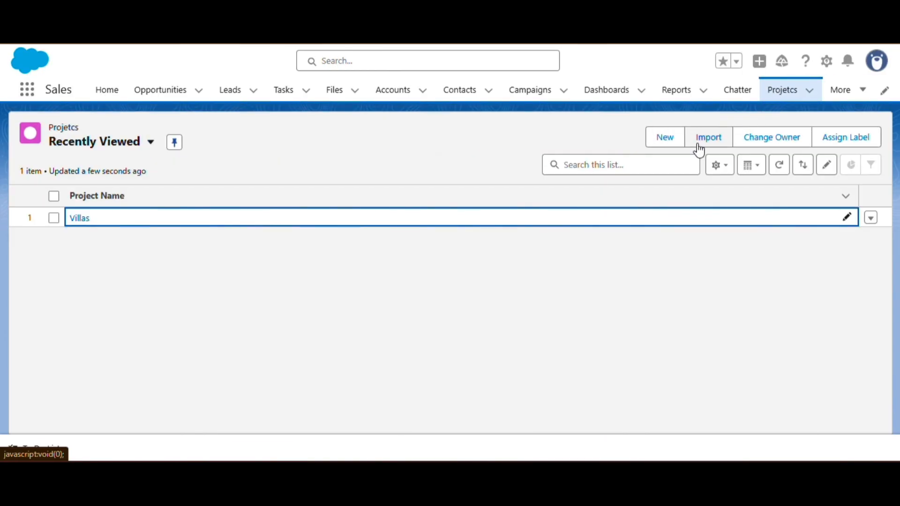
click(662, 141)
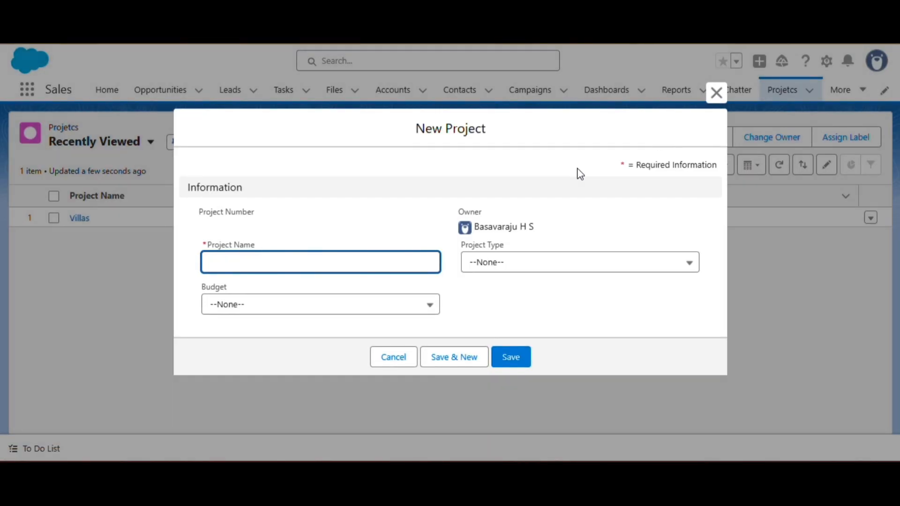
click(253, 211)
drag(226, 212, 266, 202)
click(260, 221)
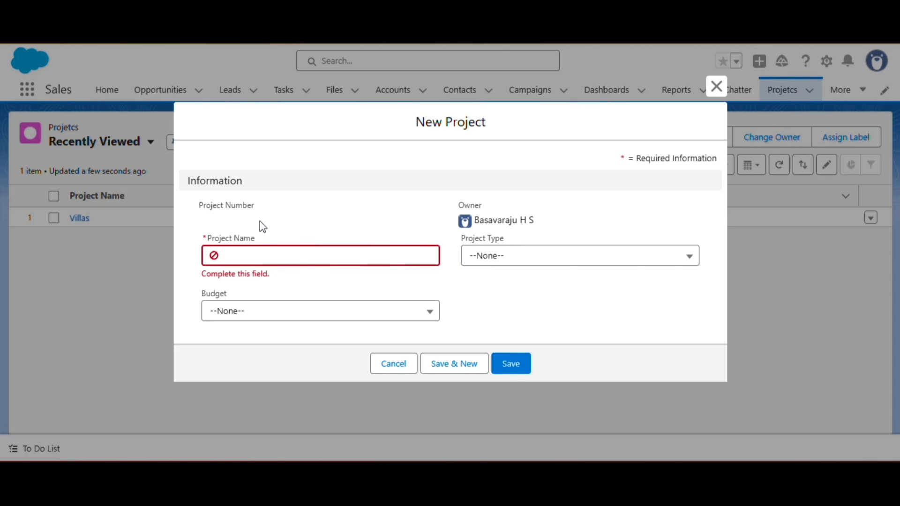
click(250, 254)
text(Ap)
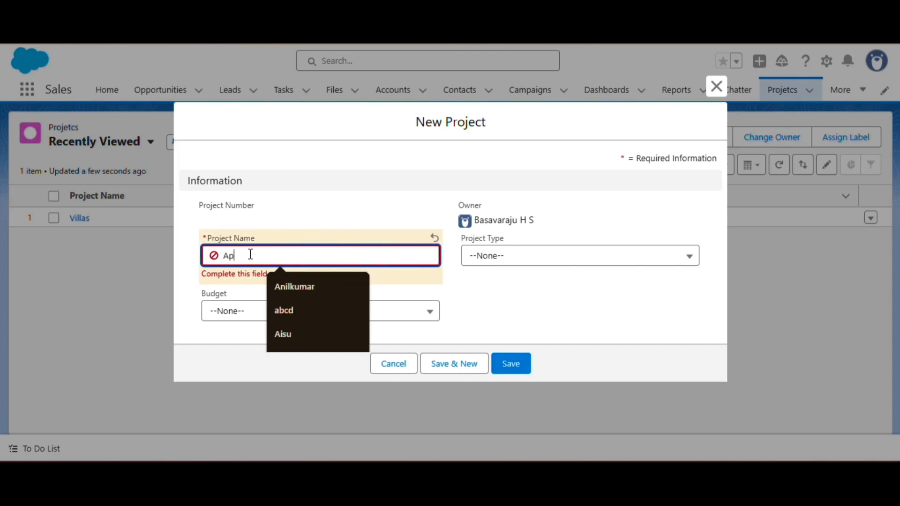
text(artm)
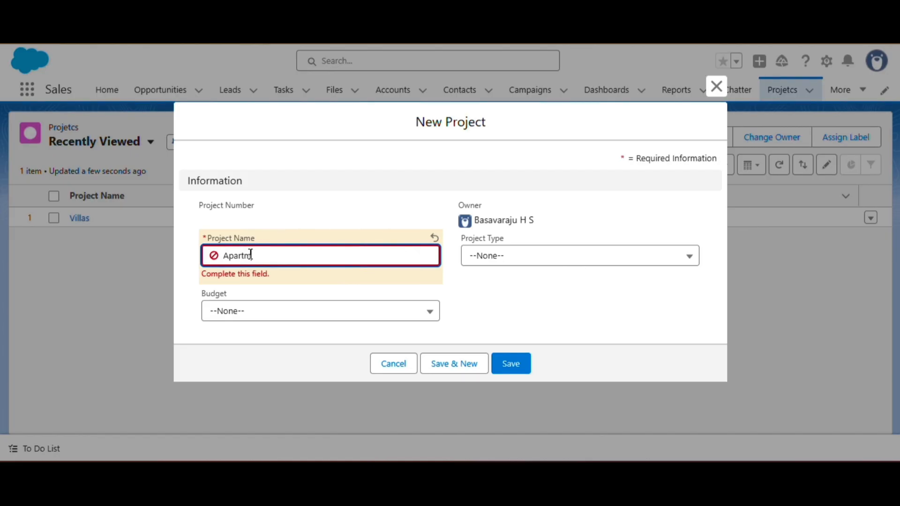
text(ents)
Save the Apartments record with budget 10Cr and project type Apartments, and check its Project Number.
click(241, 313)
click(253, 233)
click(501, 264)
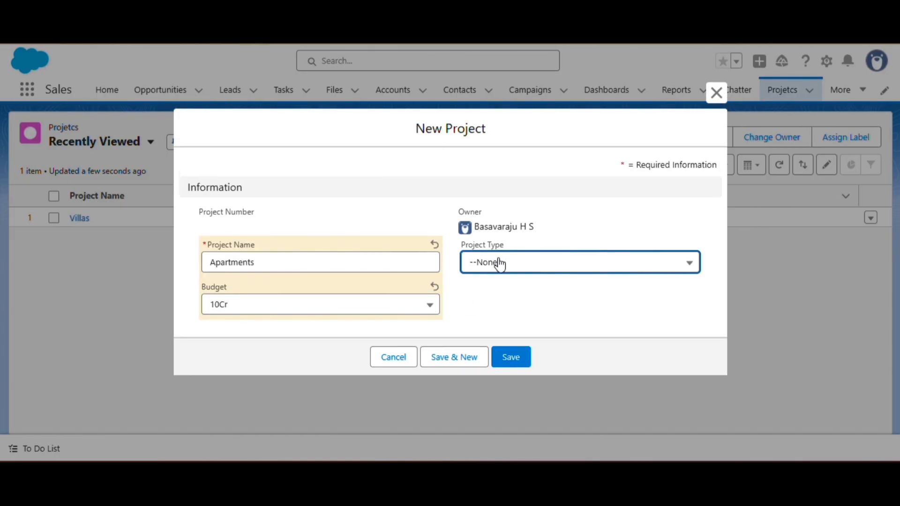
click(518, 360)
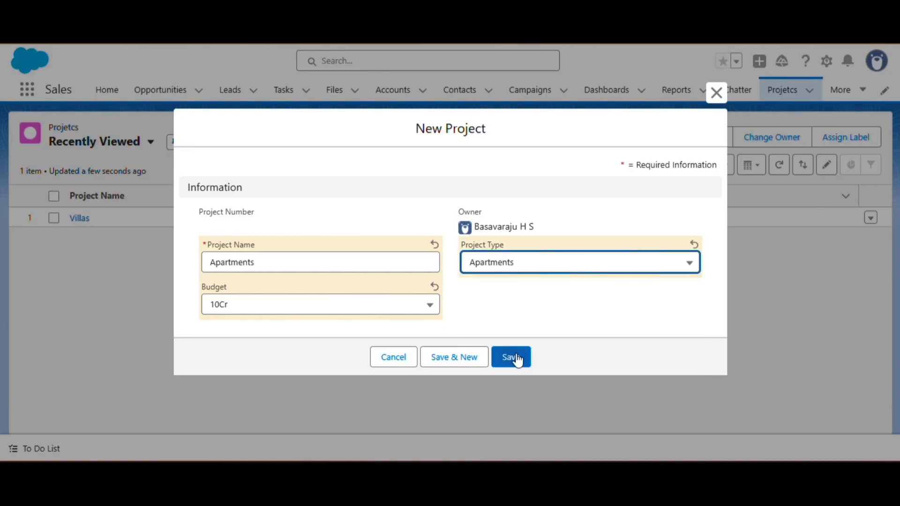
click(514, 357)
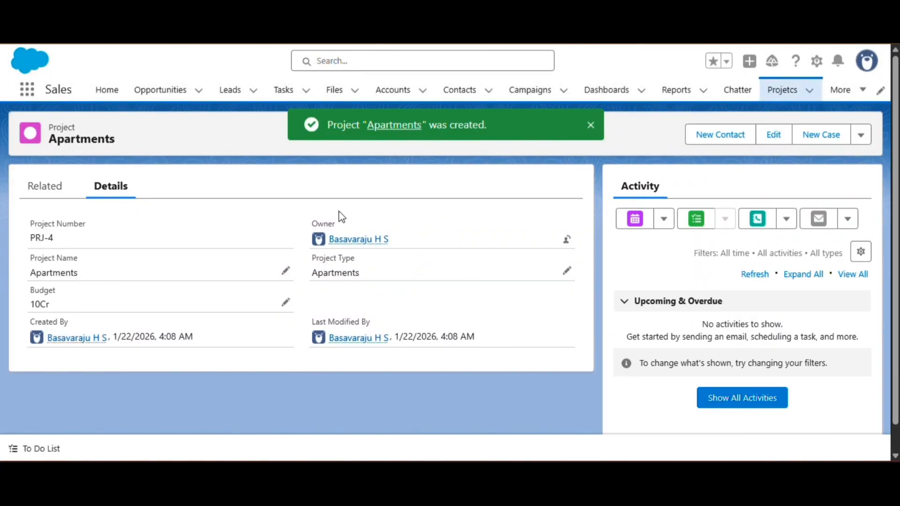
click(27, 244)
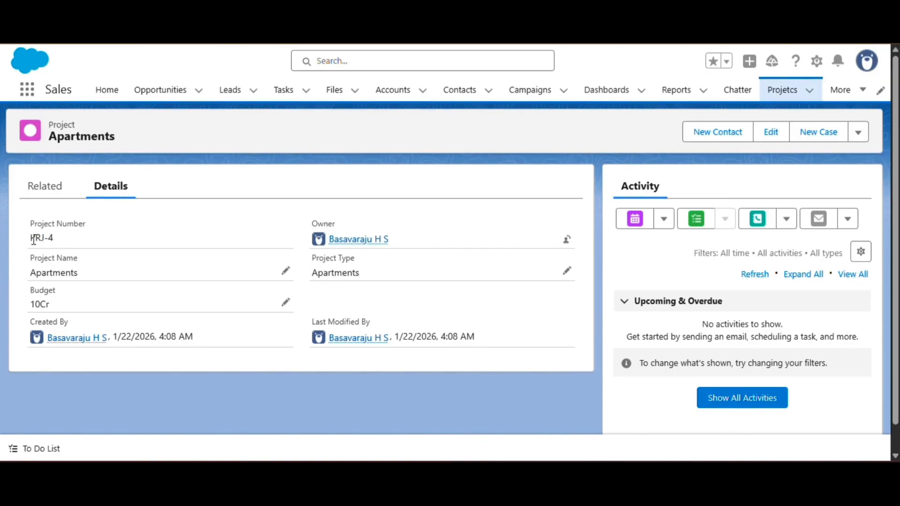
drag(57, 240, 29, 241)
click(50, 242)
Create a Project record named Houses with budget 50Cr and project type Houses, and check its Project Number.
click(782, 89)
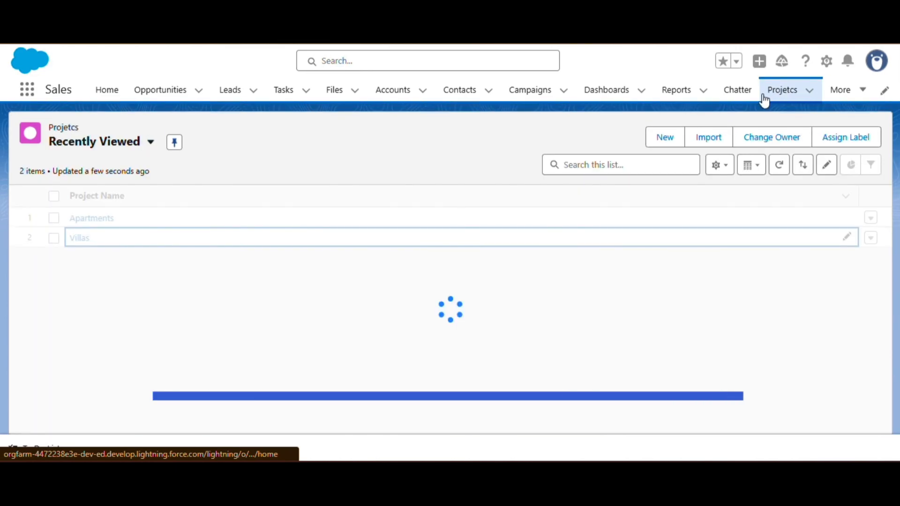
click(665, 137)
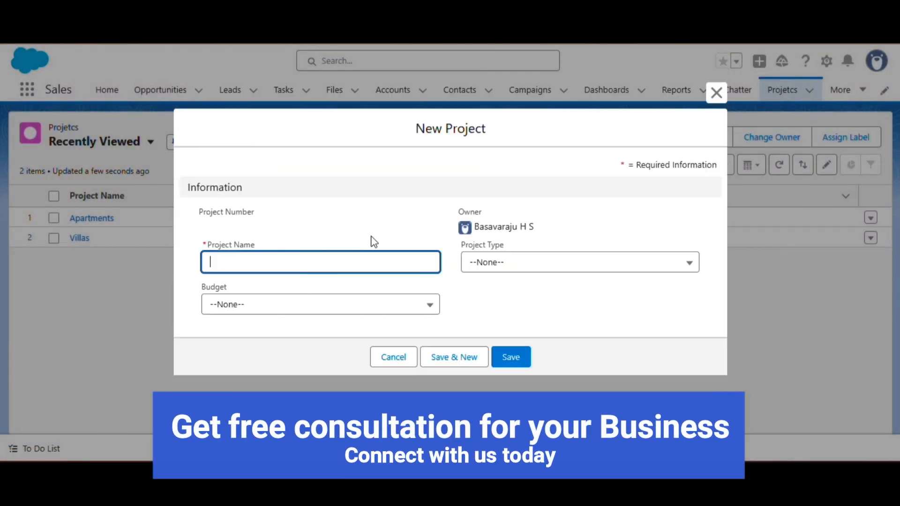
click(263, 265)
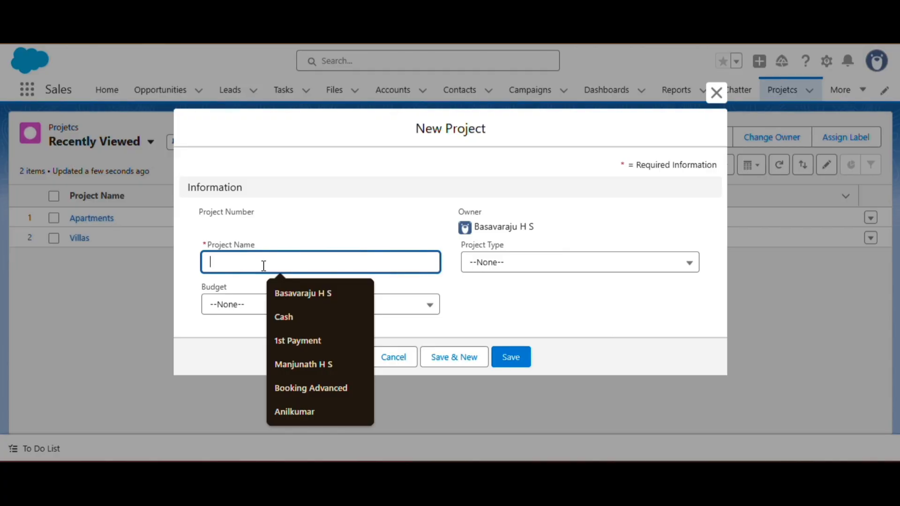
text(Houses)
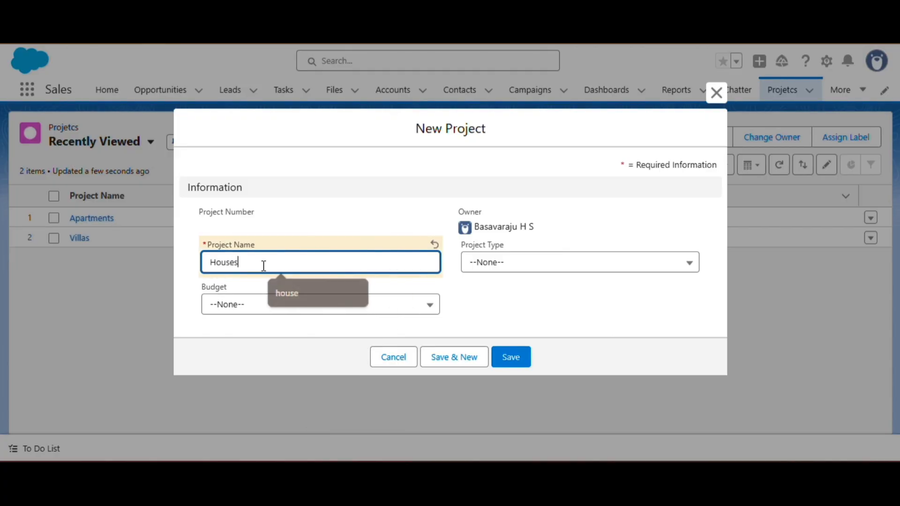
click(257, 305)
click(261, 255)
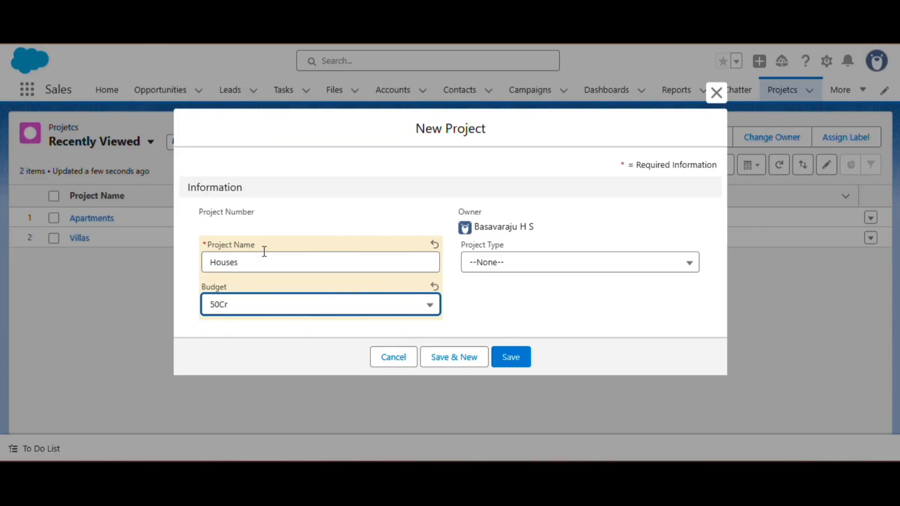
click(495, 265)
click(515, 337)
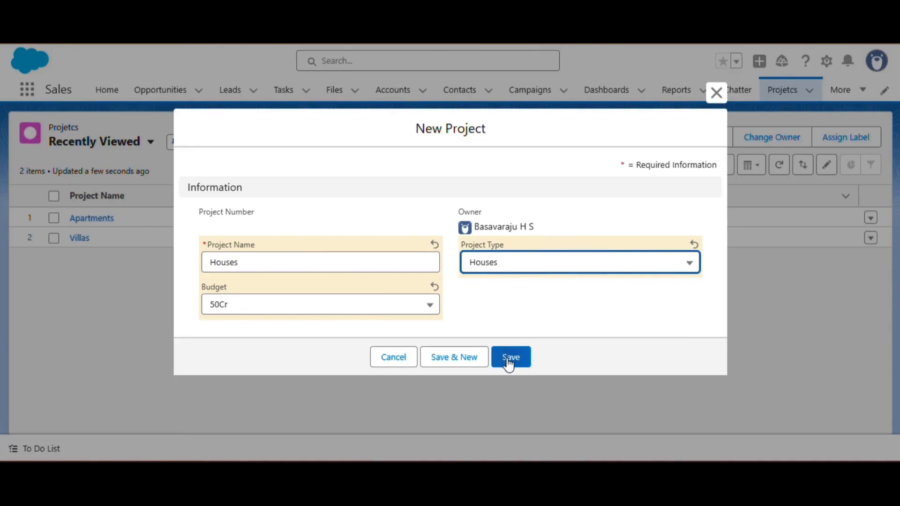
click(511, 357)
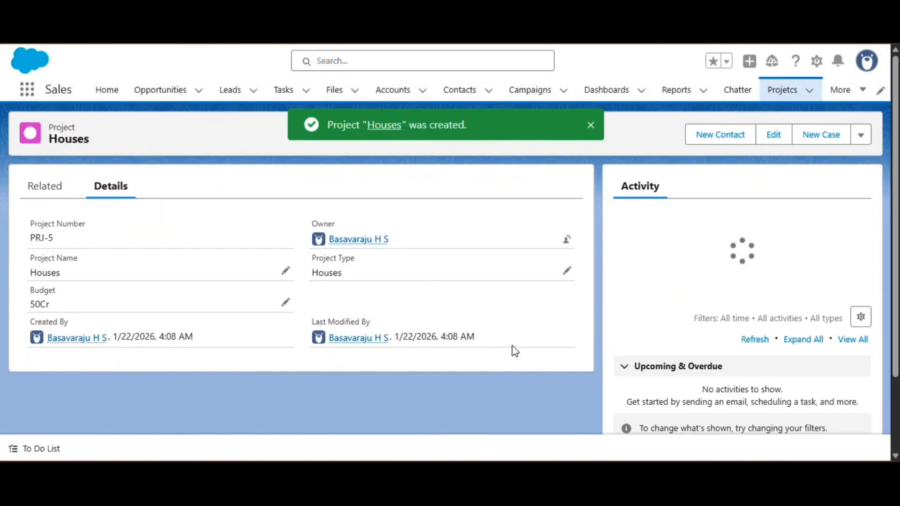
drag(62, 240, 26, 241)
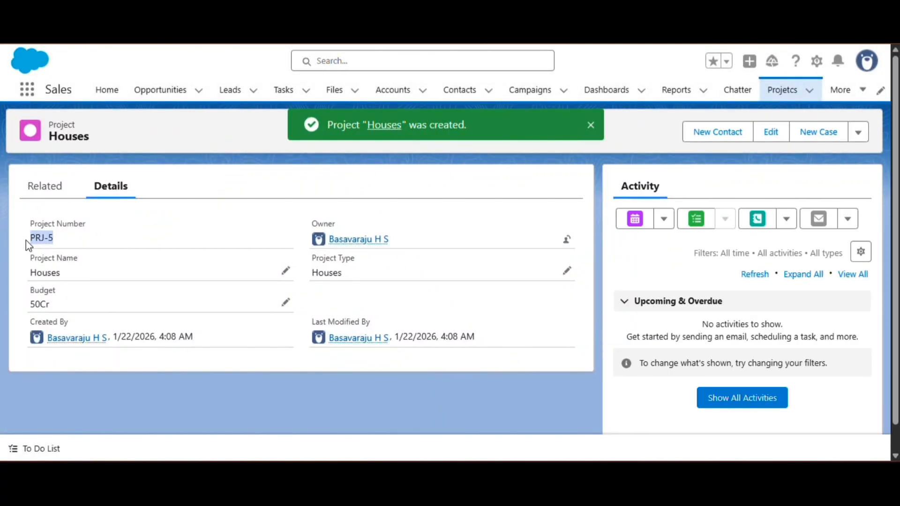